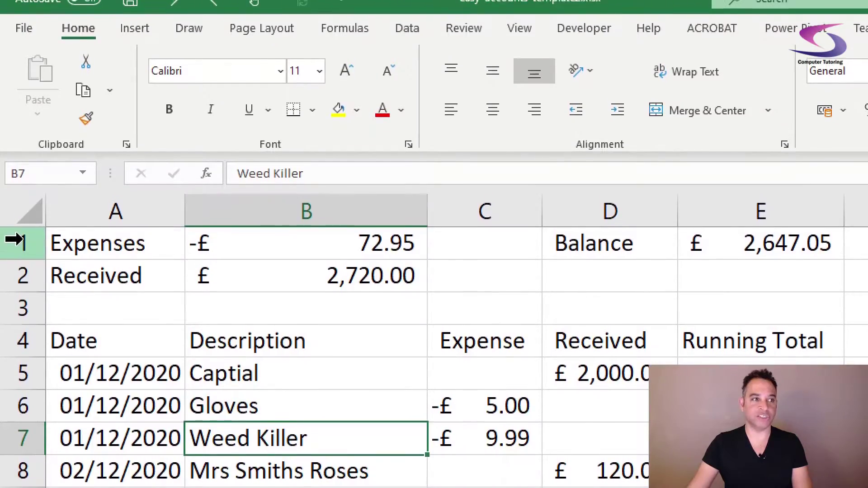
Insert a new row 1 above Expenses, then merge and centre cells A1 through E1
{"action": "right_click", "coordinate": [20, 241]}
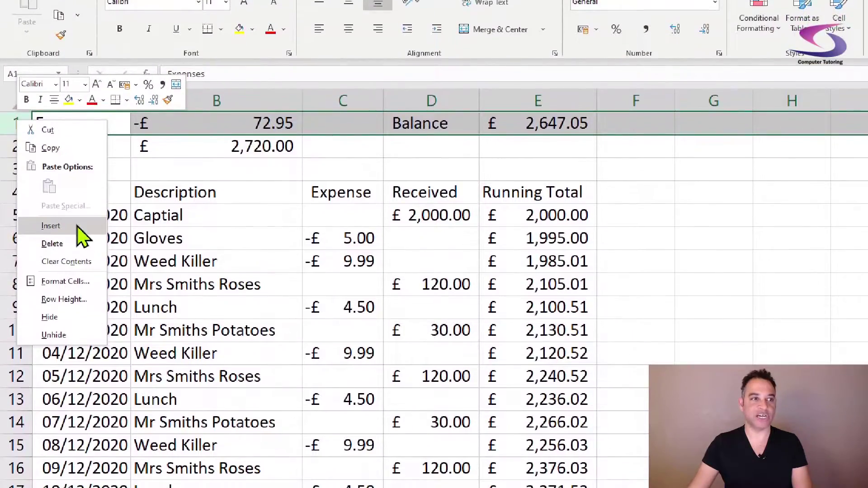
{"action": "left_click", "coordinate": [77, 228]}
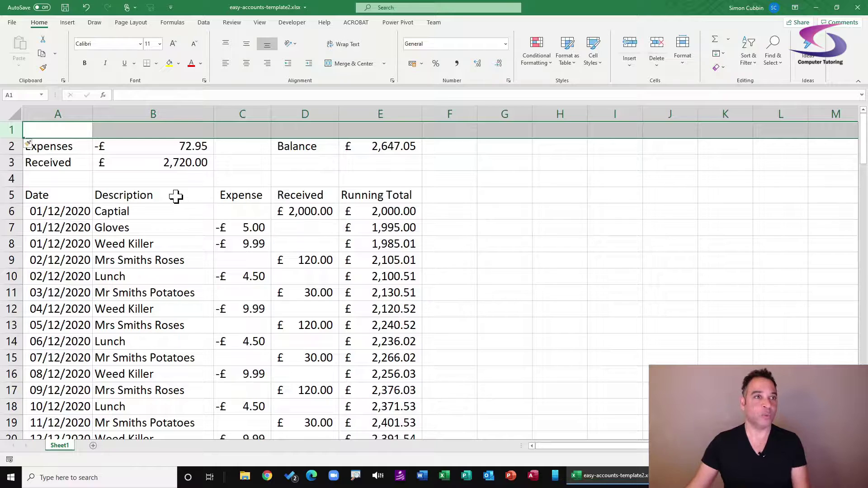
{"action": "left_click", "coordinate": [61, 130]}
{"action": "left_click_drag", "start_coordinate": [61, 130], "coordinate": [374, 127]}
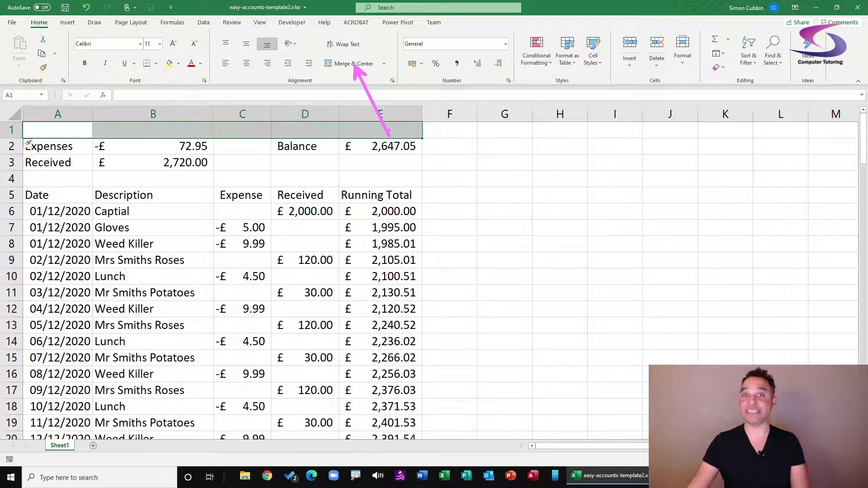
{"action": "left_click", "coordinate": [364, 66]}
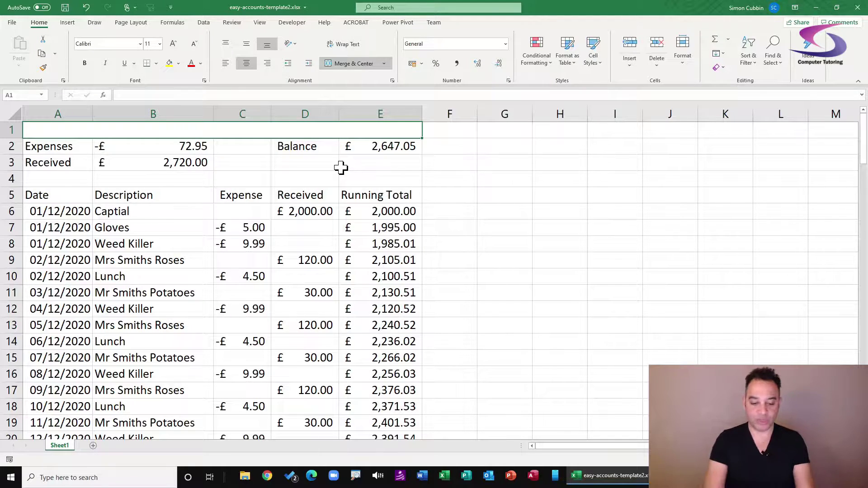
Enter the heading 'Easy to Read Accounts' in merged cell A1
{"action": "type", "text": "Easy t"}
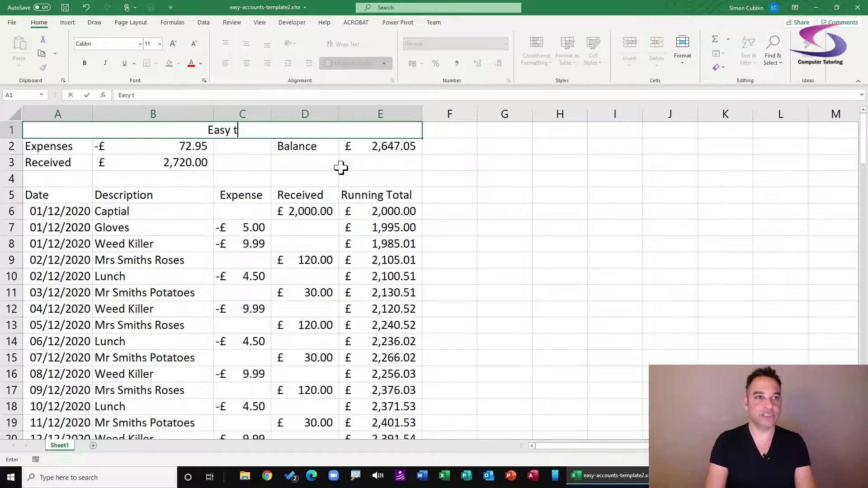
{"action": "type", "text": "o Read Accou"}
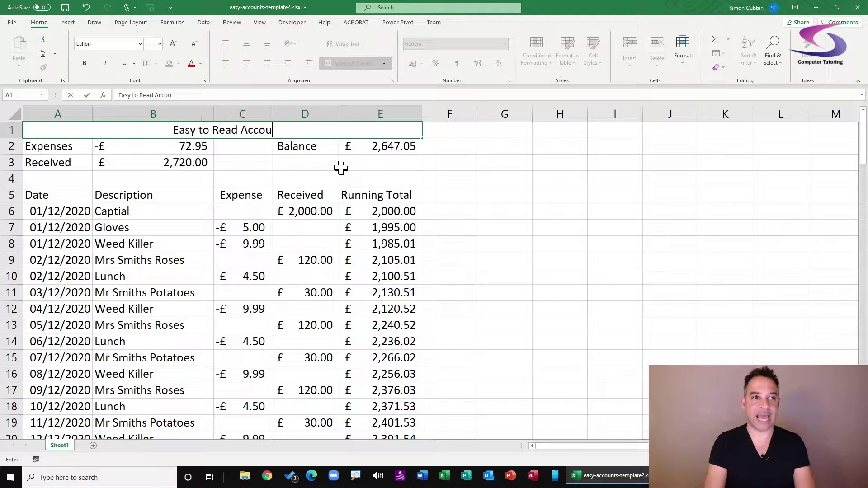
{"action": "type", "text": "nts"}
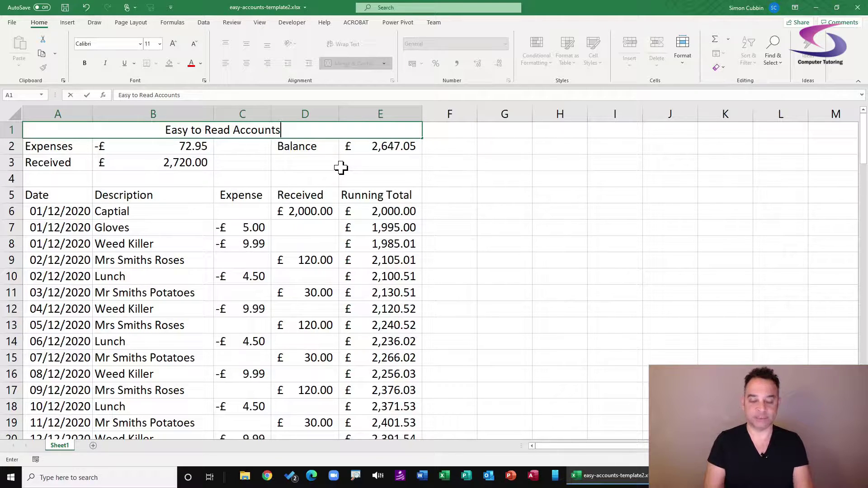
{"action": "key", "text": "Return"}
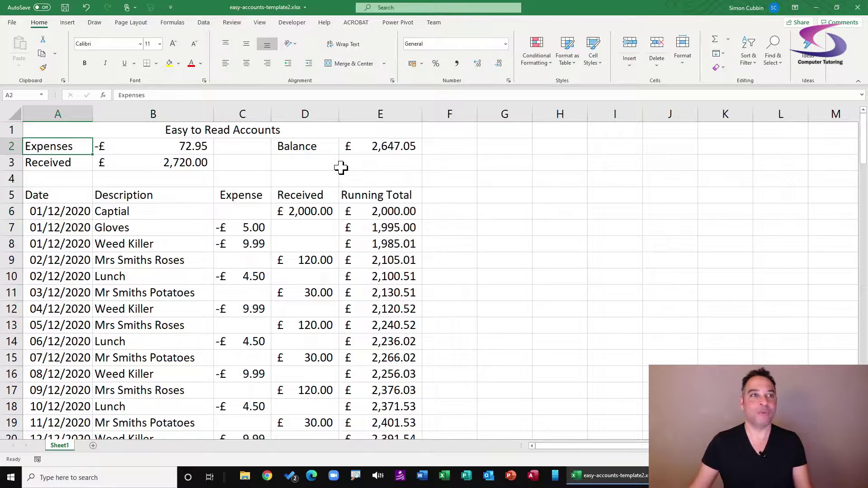
Select the merged title cell and bring up its Fill Color palette
{"action": "left_click", "coordinate": [255, 129]}
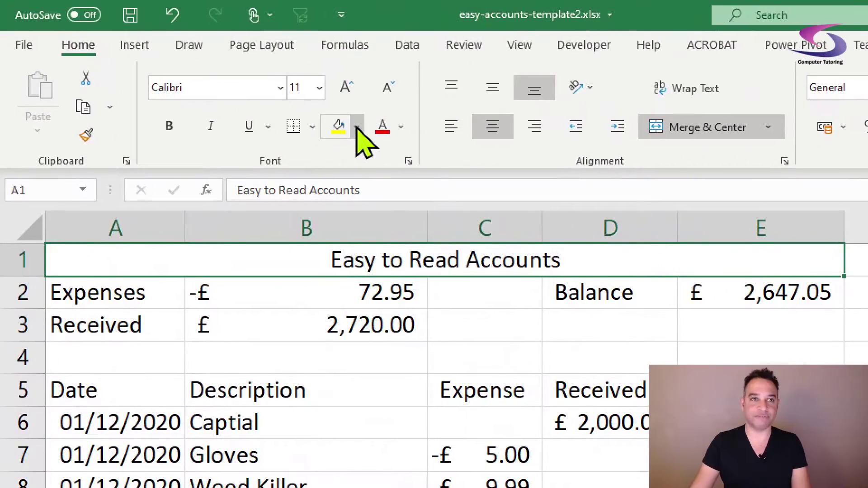
{"action": "left_click", "coordinate": [357, 127]}
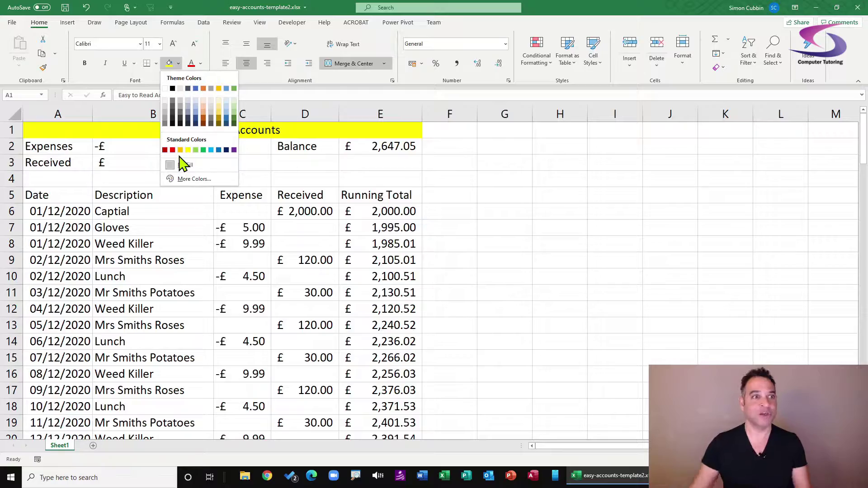
In More Colors, settle on light blue (RGB 153, 204, 255), then move to Custom colour settings
{"action": "left_click", "coordinate": [195, 178]}
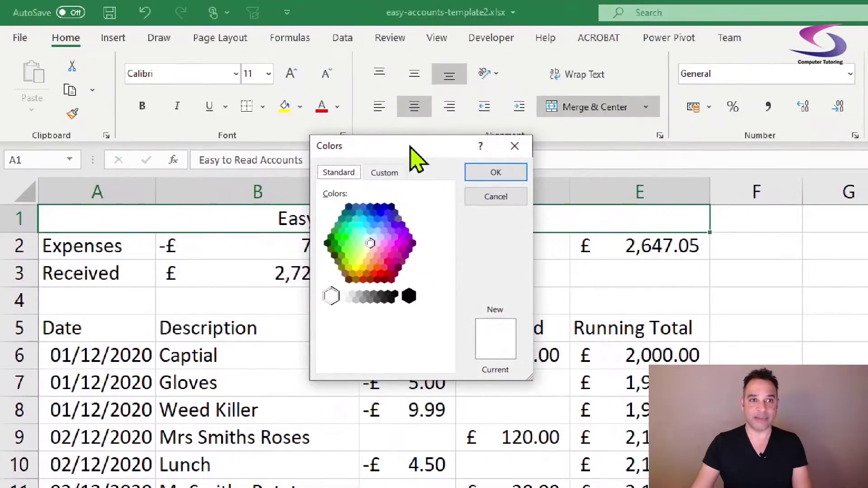
{"action": "left_click_drag", "start_coordinate": [242, 86], "coordinate": [239, 95]}
{"action": "left_click_drag", "start_coordinate": [404, 159], "coordinate": [396, 134]}
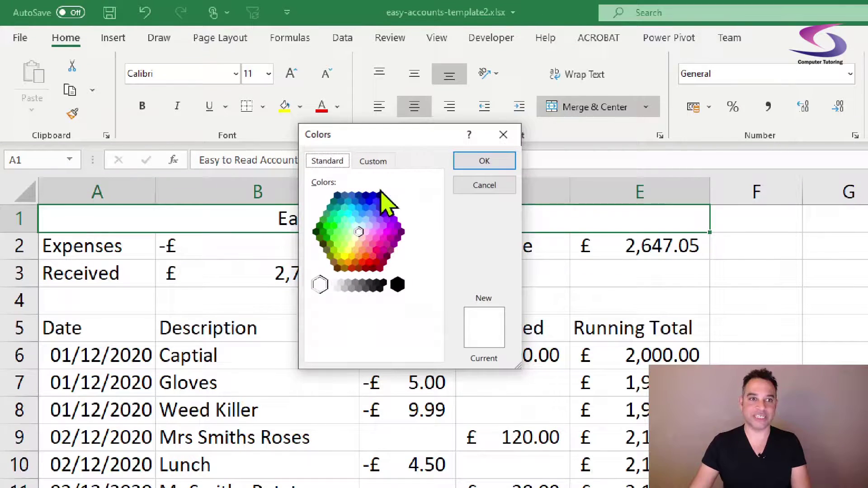
{"action": "left_click", "coordinate": [362, 212]}
{"action": "left_click", "coordinate": [366, 232]}
{"action": "left_click", "coordinate": [354, 244]}
{"action": "left_click", "coordinate": [349, 224]}
{"action": "left_click", "coordinate": [365, 220]}
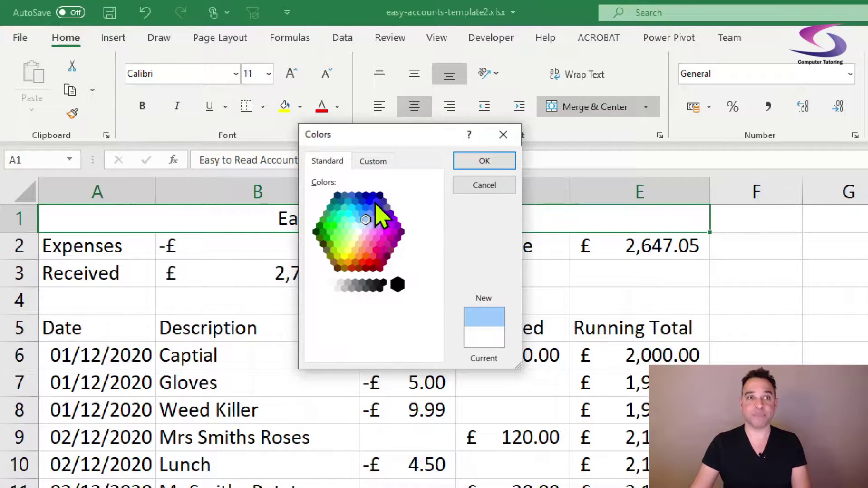
{"action": "left_click", "coordinate": [373, 162]}
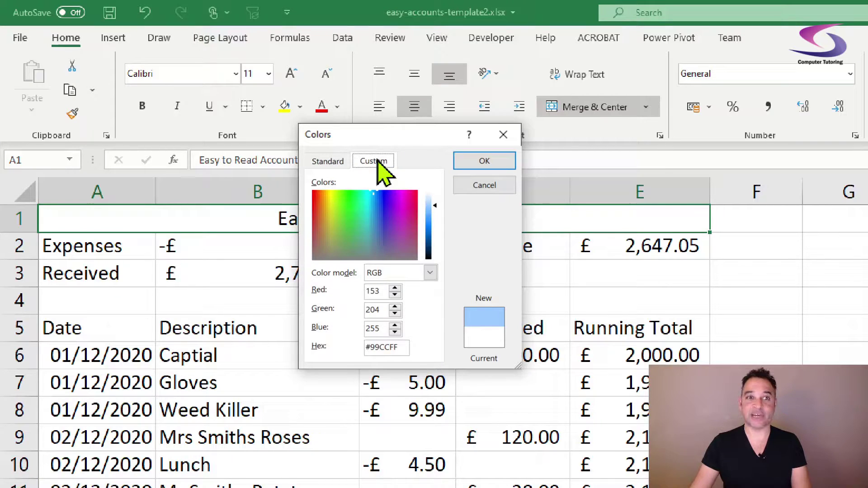
Fill the title with a custom salmon colour, RGB 245, 161, 131
{"action": "left_click_drag", "start_coordinate": [393, 229], "coordinate": [436, 217]}
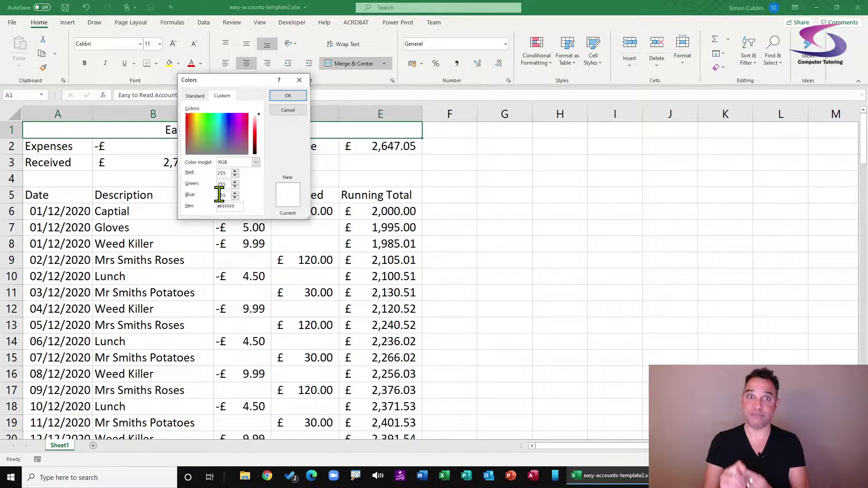
{"action": "double_click", "coordinate": [224, 174]}
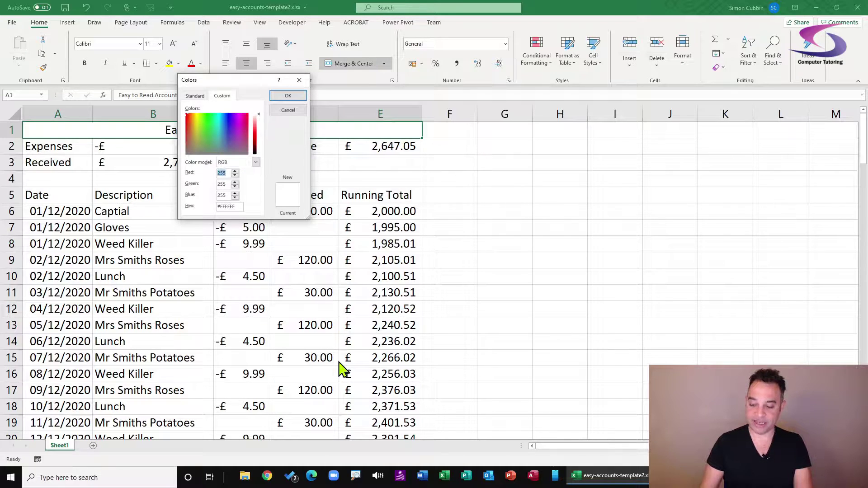
{"action": "type", "text": "155"}
{"action": "key", "text": "Tab"}
{"action": "type", "text": "501"}
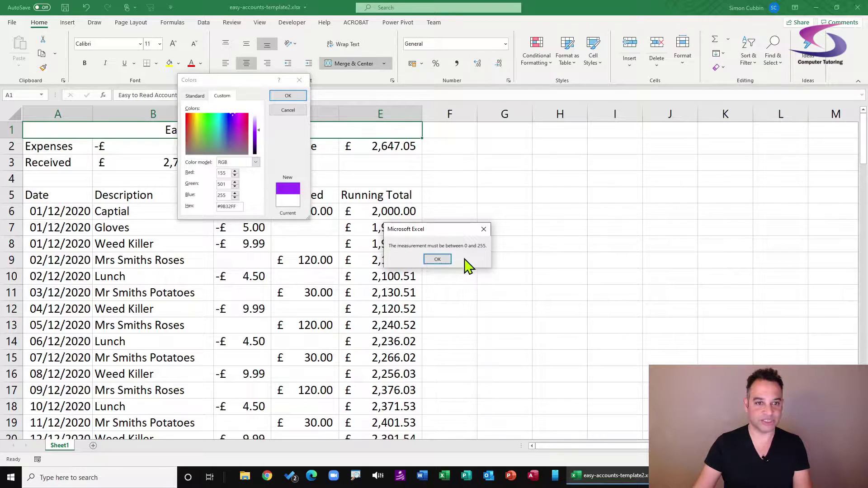
{"action": "left_click", "coordinate": [437, 259]}
{"action": "type", "text": "50"}
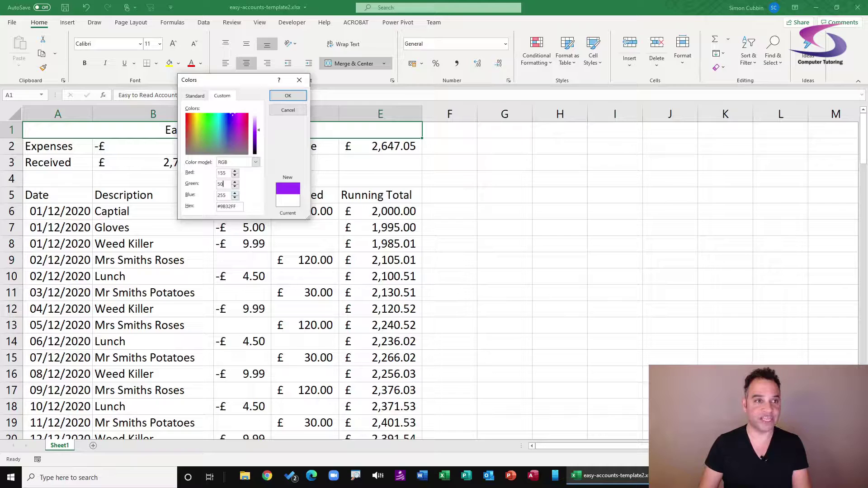
{"action": "key", "text": "Tab"}
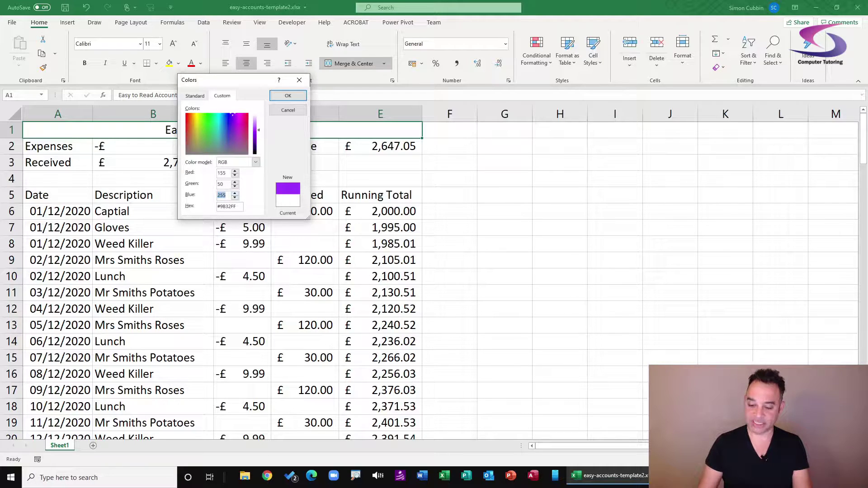
{"action": "type", "text": "12"}
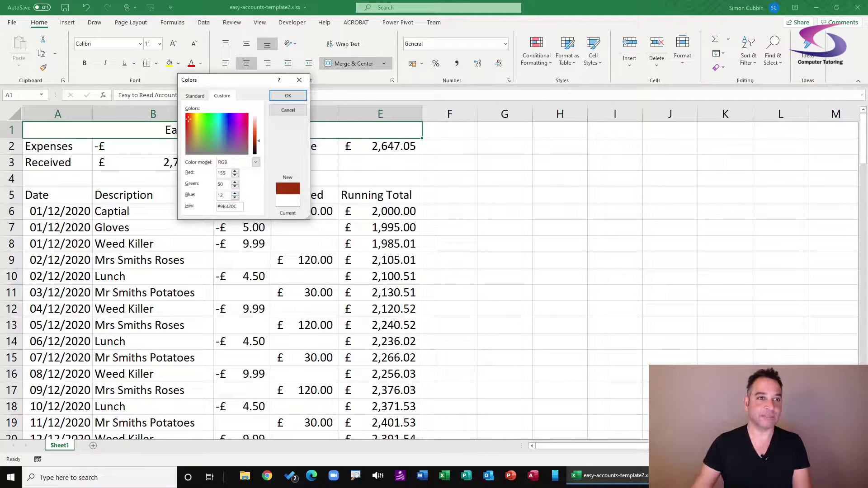
{"action": "left_click_drag", "start_coordinate": [258, 145], "coordinate": [258, 126]}
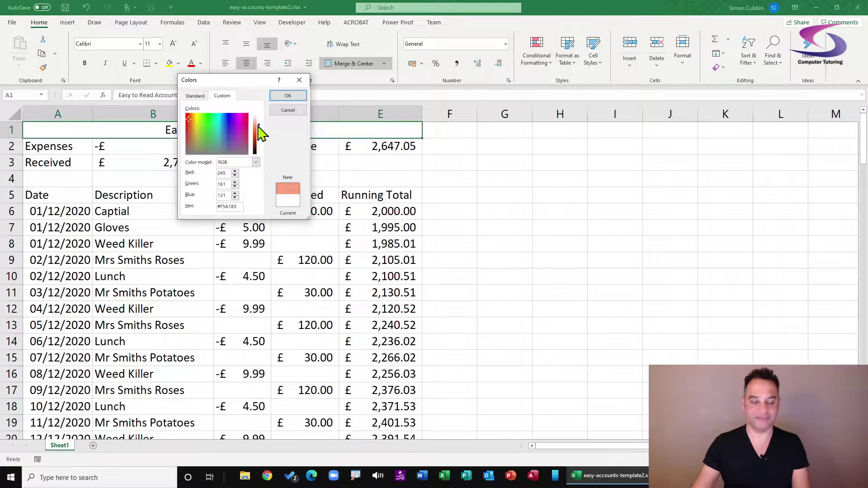
{"action": "left_click", "coordinate": [286, 96]}
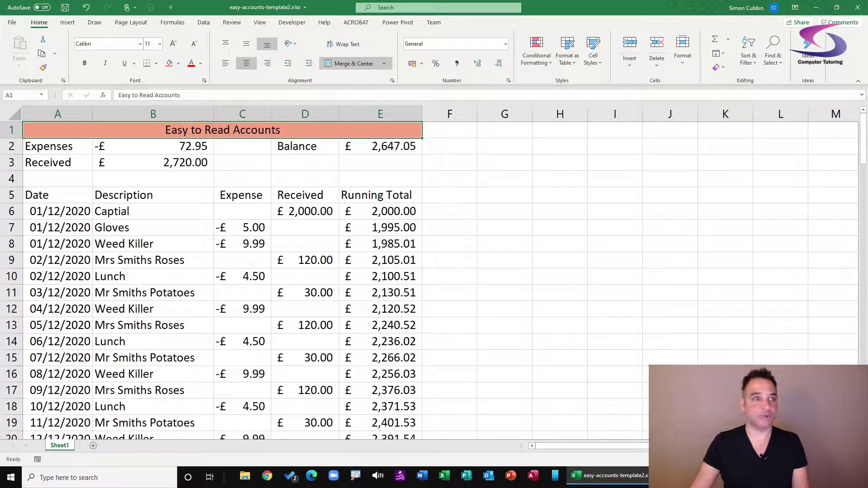
{"action": "left_click", "coordinate": [62, 195]}
{"action": "left_click_drag", "start_coordinate": [62, 195], "coordinate": [412, 195]}
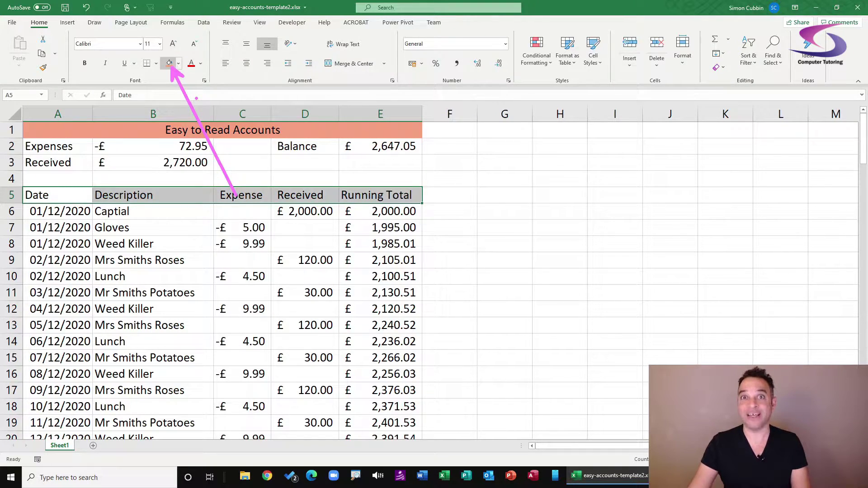
{"action": "left_click", "coordinate": [169, 63]}
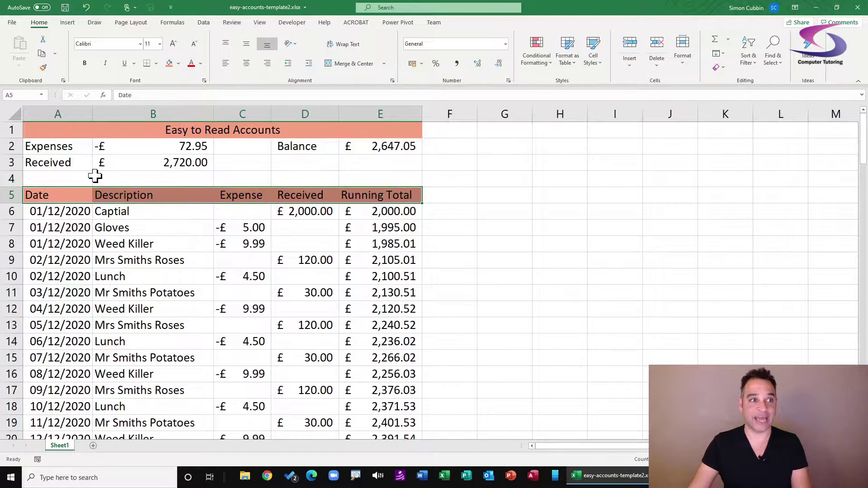
{"action": "left_click", "coordinate": [411, 194]}
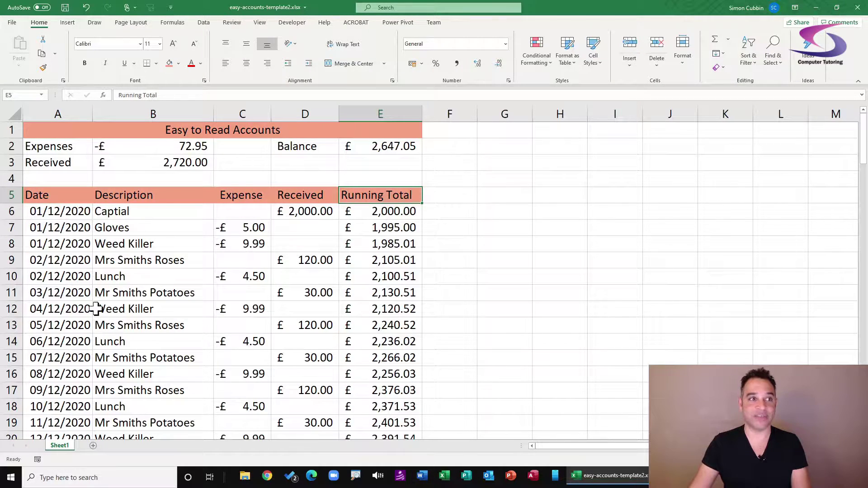
{"action": "left_click_drag", "start_coordinate": [52, 195], "coordinate": [385, 196]}
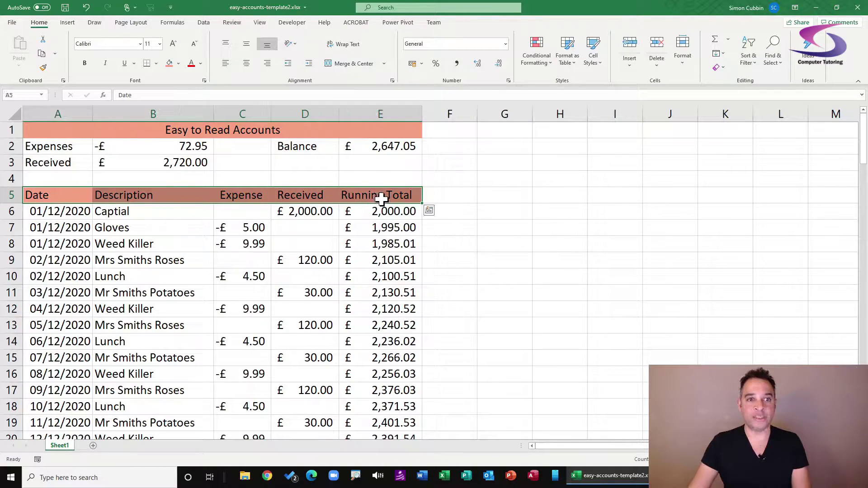
{"action": "left_click", "coordinate": [178, 64]}
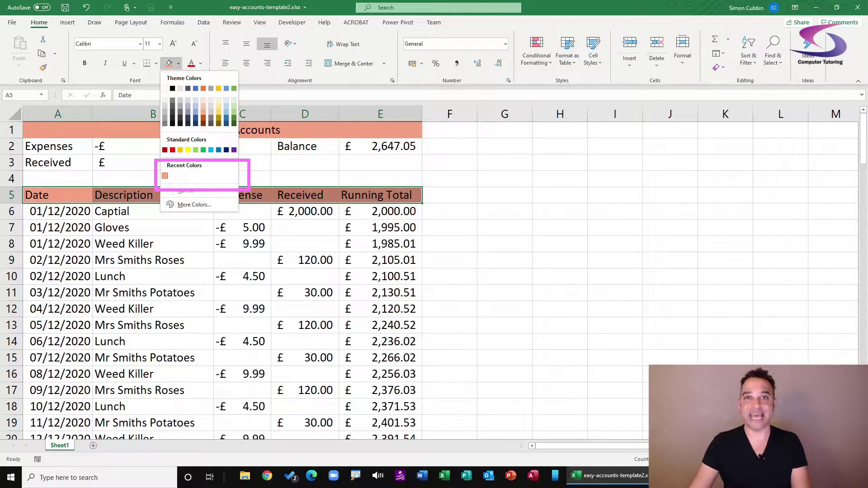
{"action": "key", "text": "ctrl+shift+Right"}
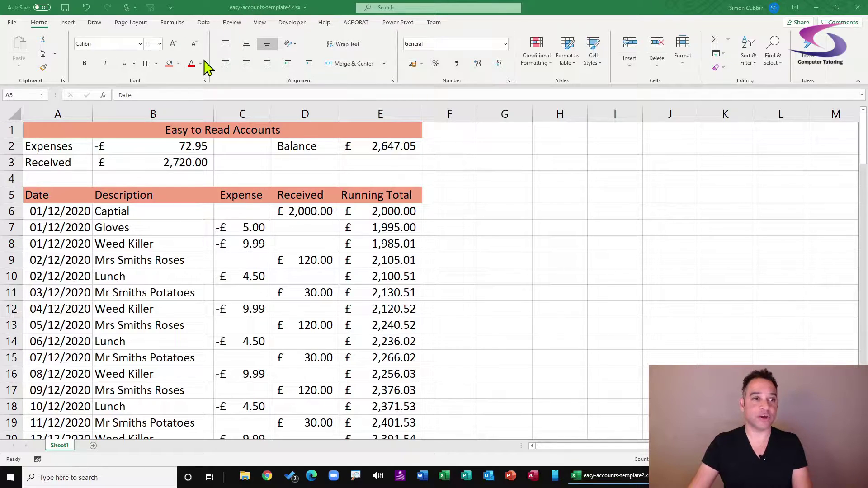
{"action": "left_click", "coordinate": [198, 130]}
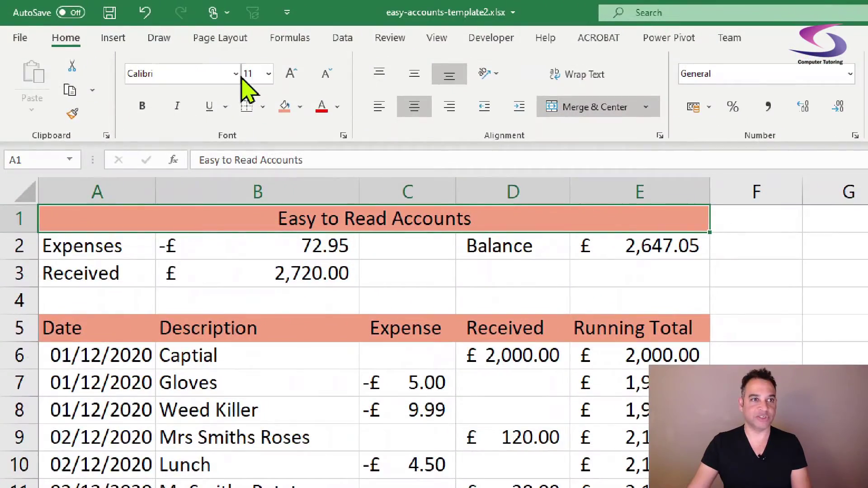
Change the title cell's font to Tahoma by entering 'Taho' in the font box
{"action": "left_click", "coordinate": [235, 75]}
{"action": "left_click", "coordinate": [236, 75]}
{"action": "left_click", "coordinate": [235, 75]}
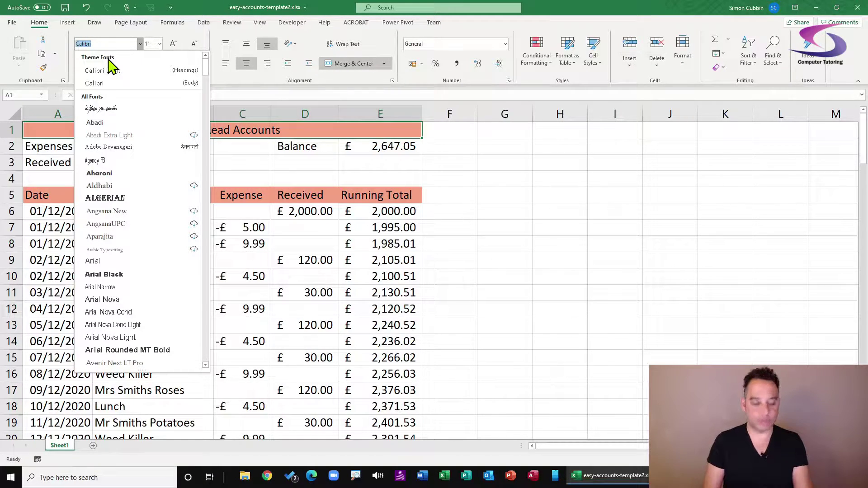
{"action": "type", "text": "Tahoma"}
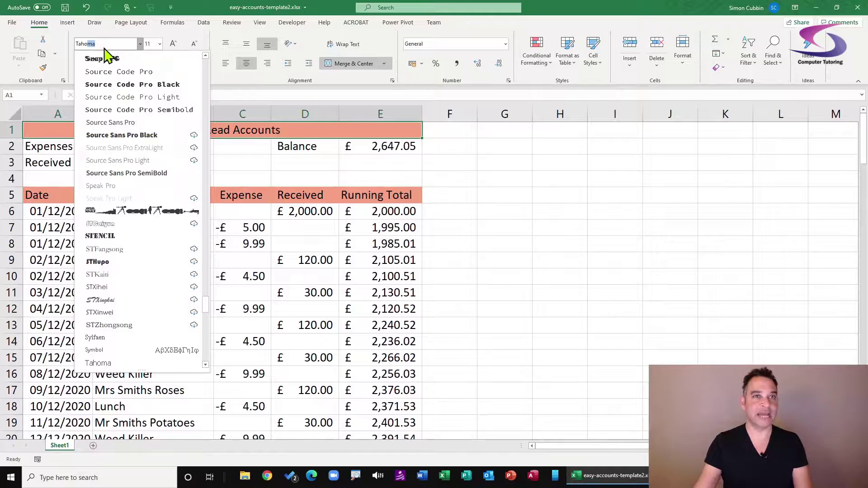
{"action": "key", "text": "Return"}
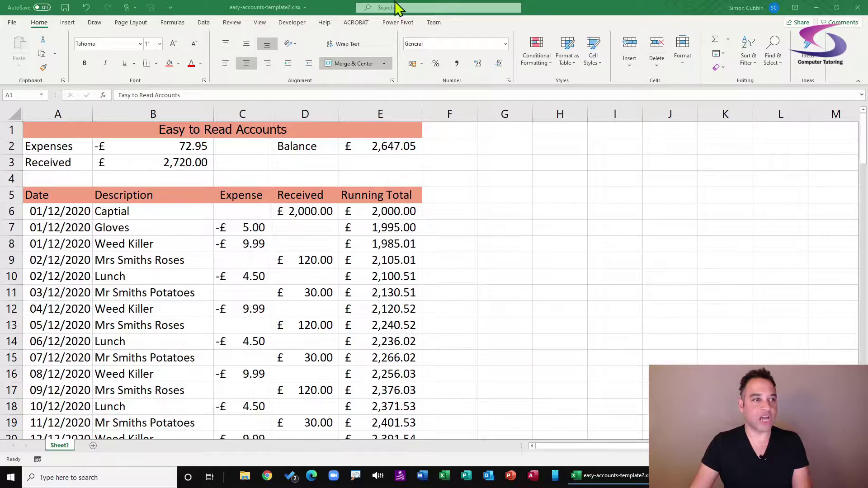
Apply Tahoma to the column headers A5:E5, Date through Running Total
{"action": "left_click", "coordinate": [46, 193]}
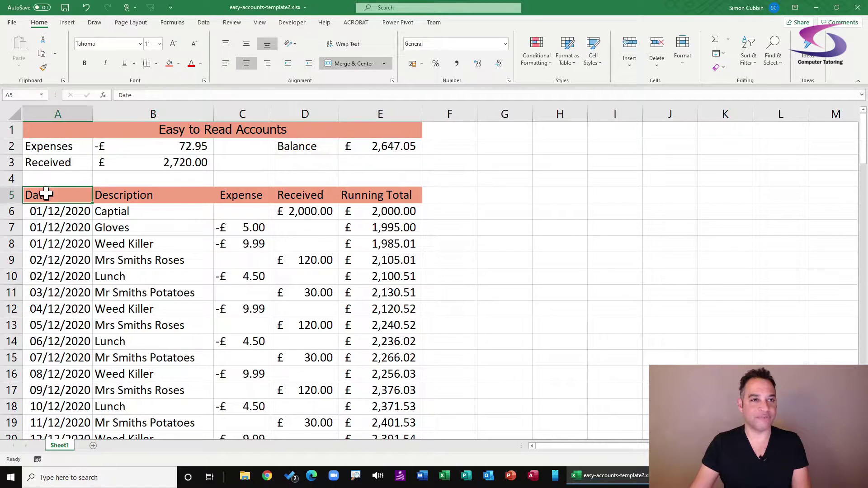
{"action": "left_click_drag", "start_coordinate": [47, 194], "coordinate": [398, 202]}
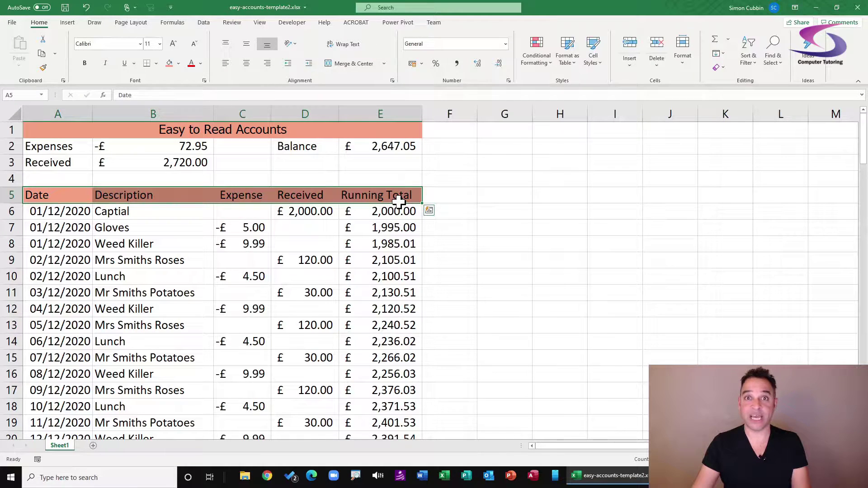
{"action": "left_click", "coordinate": [109, 44]}
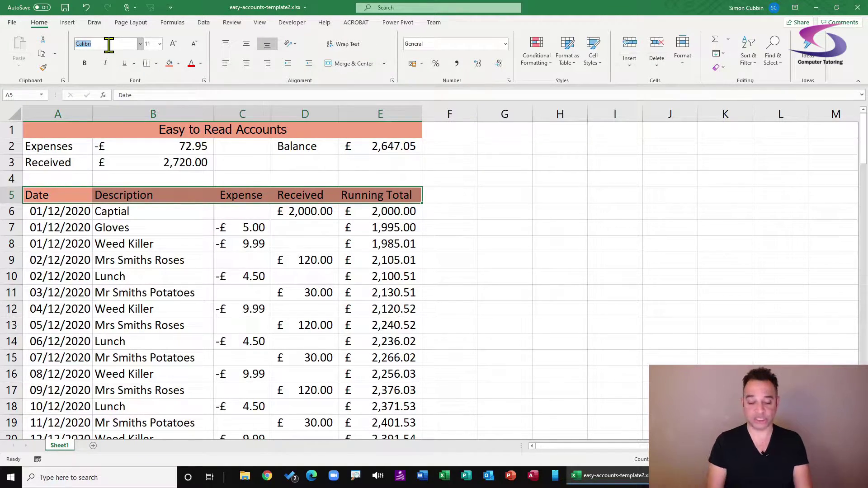
{"action": "type", "text": "Tahoma"}
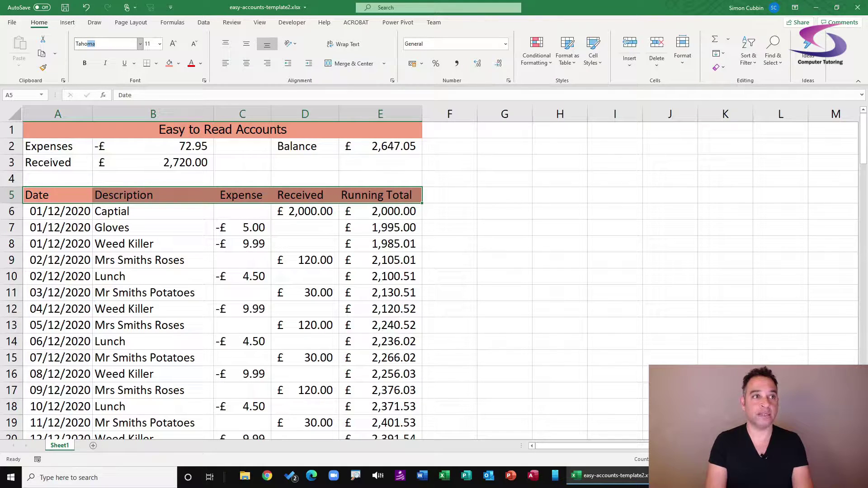
{"action": "key", "text": "Return"}
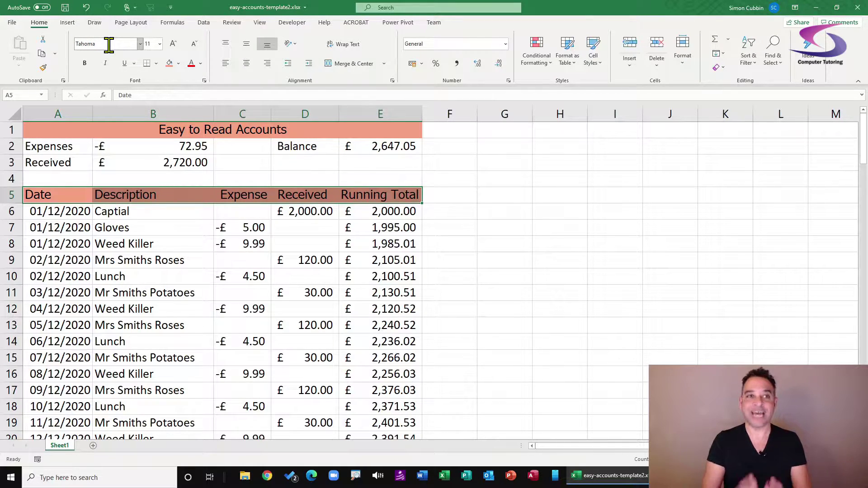
{"action": "left_click", "coordinate": [304, 263]}
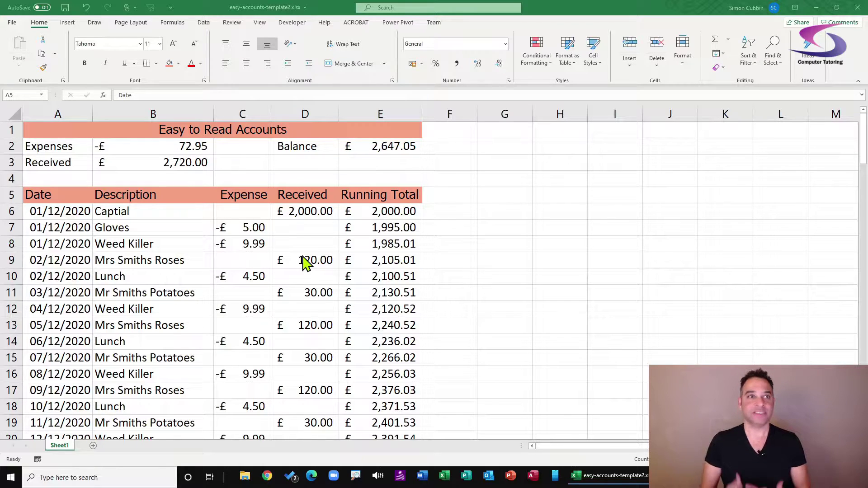
{"action": "left_click", "coordinate": [193, 130]}
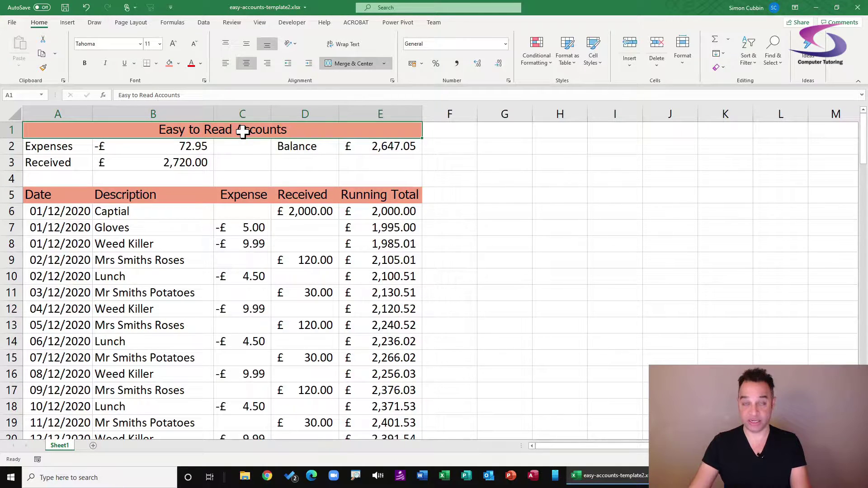
Set the title's font size to 19.5
{"action": "left_click", "coordinate": [160, 43]}
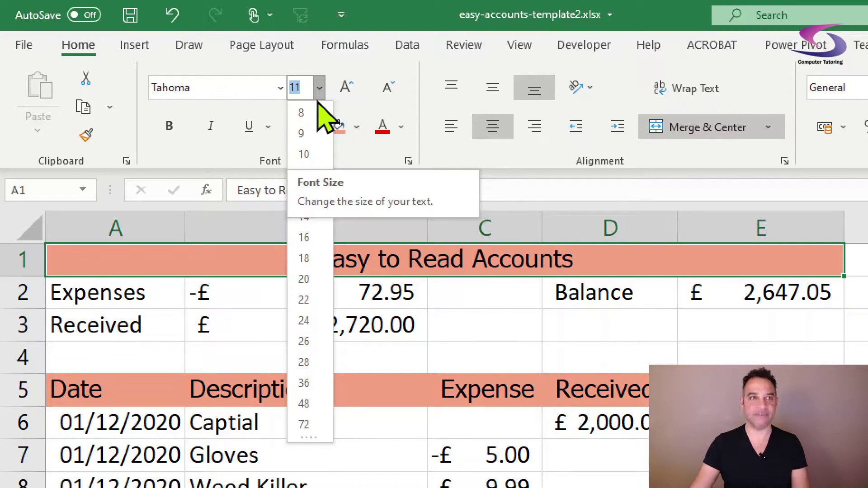
{"action": "type", "text": "19.5"}
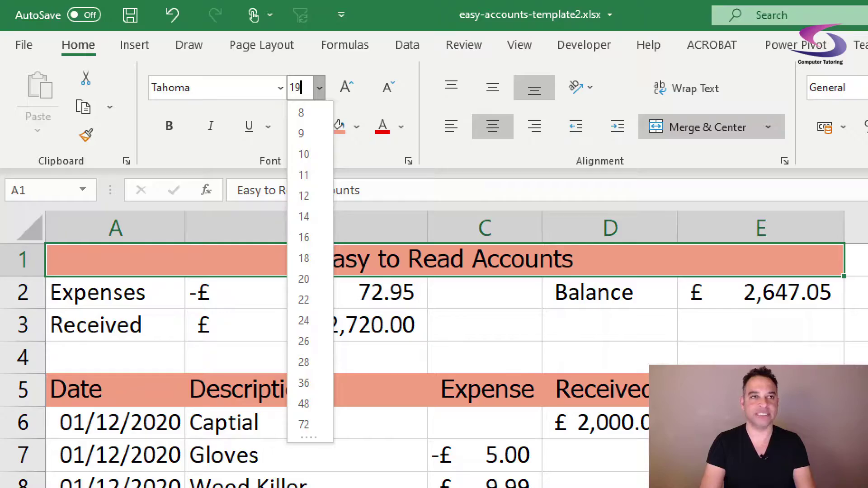
{"action": "key", "text": "Return"}
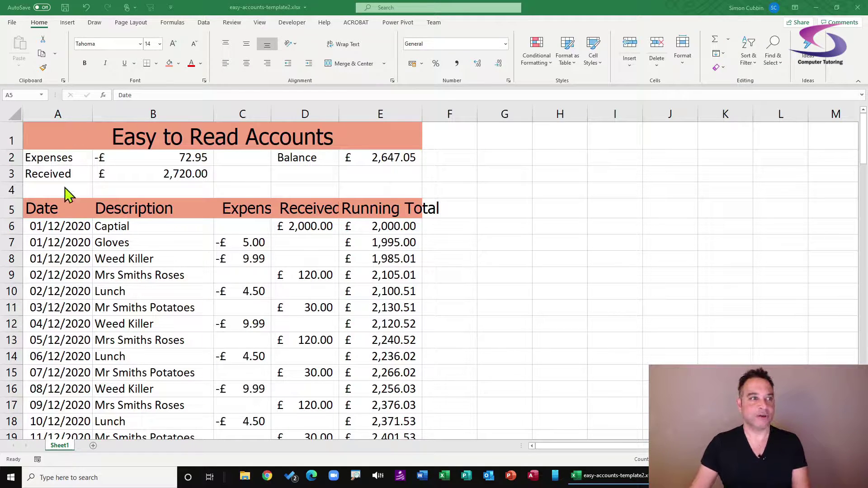
Select headers A5:E5 and try larger and smaller font sizes, reaching 16
{"action": "left_click_drag", "start_coordinate": [45, 208], "coordinate": [388, 209]}
{"action": "left_click_drag", "start_coordinate": [46, 209], "coordinate": [371, 211]}
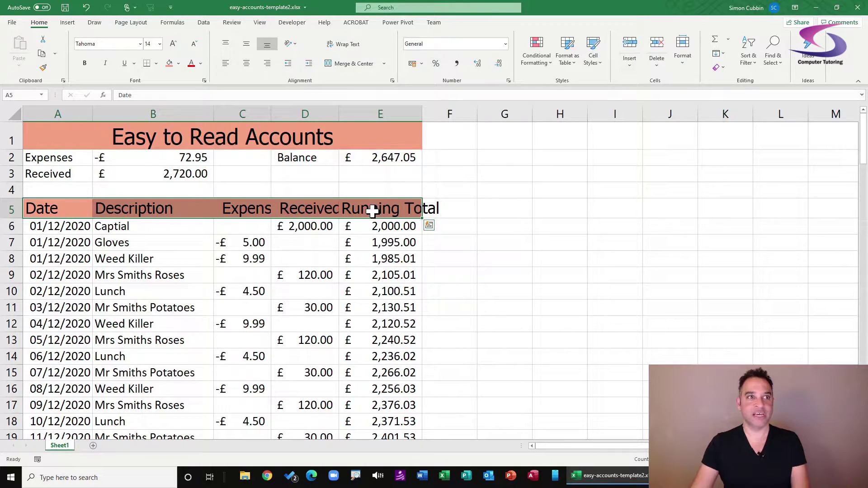
{"action": "left_click", "coordinate": [194, 44]}
{"action": "left_click", "coordinate": [195, 44]}
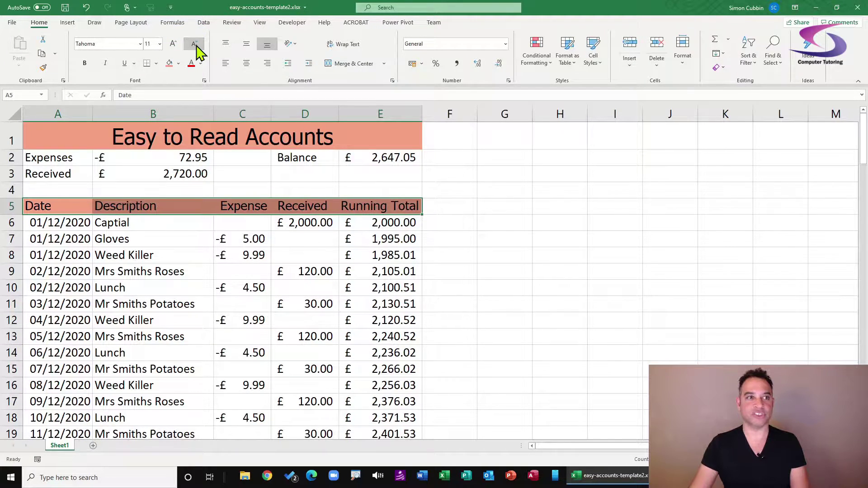
{"action": "left_click", "coordinate": [174, 45]}
{"action": "left_click", "coordinate": [174, 45]}
{"action": "left_click", "coordinate": [173, 45]}
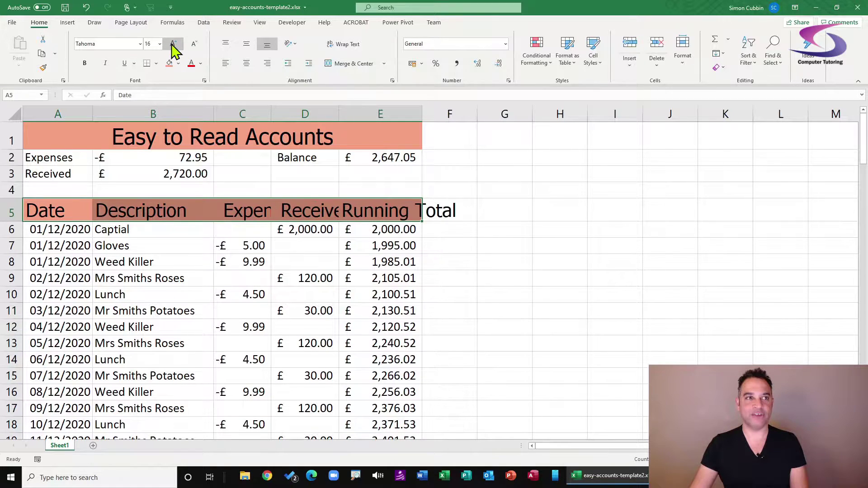
{"action": "left_click", "coordinate": [159, 43]}
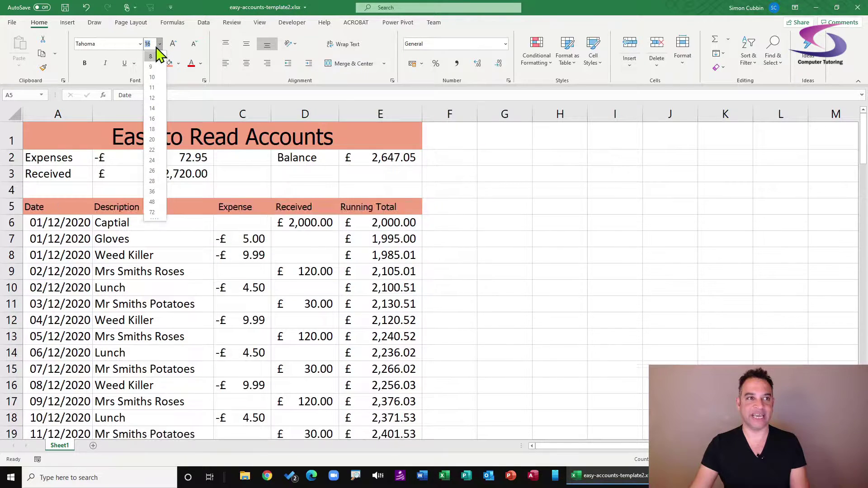
{"action": "left_click", "coordinate": [161, 46]}
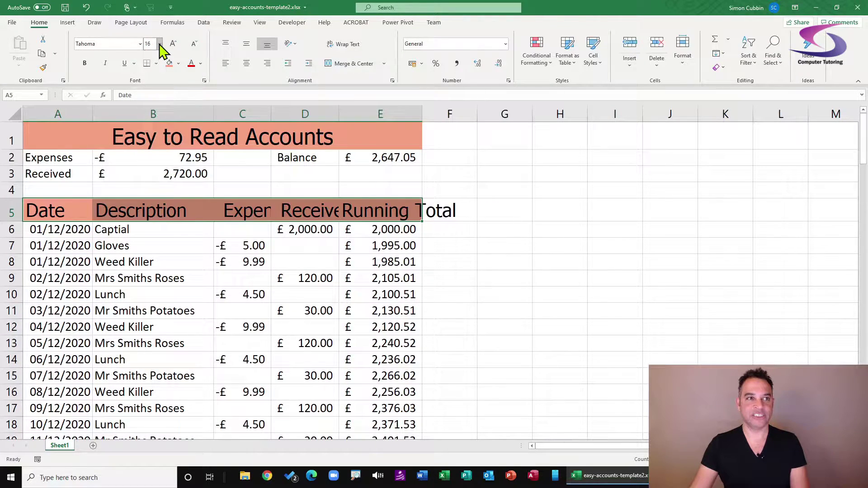
Bring the header text back down and fix it at exactly size 13
{"action": "left_click", "coordinate": [194, 44]}
{"action": "left_click", "coordinate": [195, 44]}
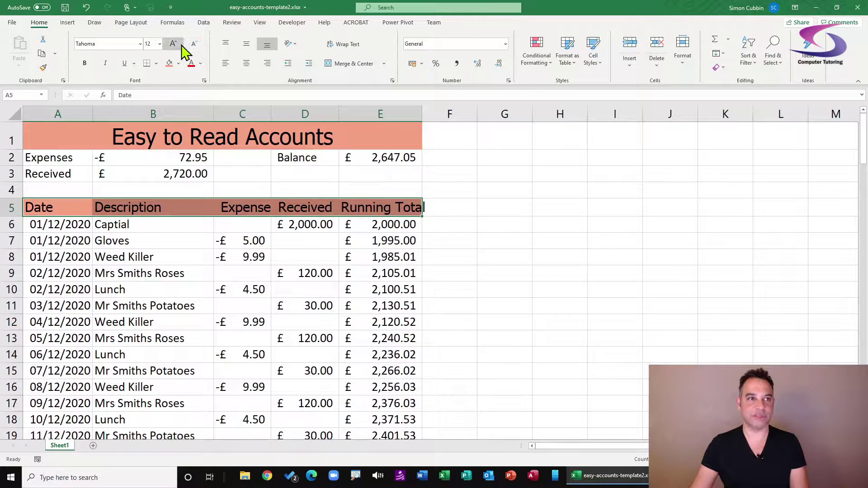
{"action": "left_click", "coordinate": [173, 44]}
{"action": "left_click", "coordinate": [194, 44]}
{"action": "left_click", "coordinate": [156, 44]}
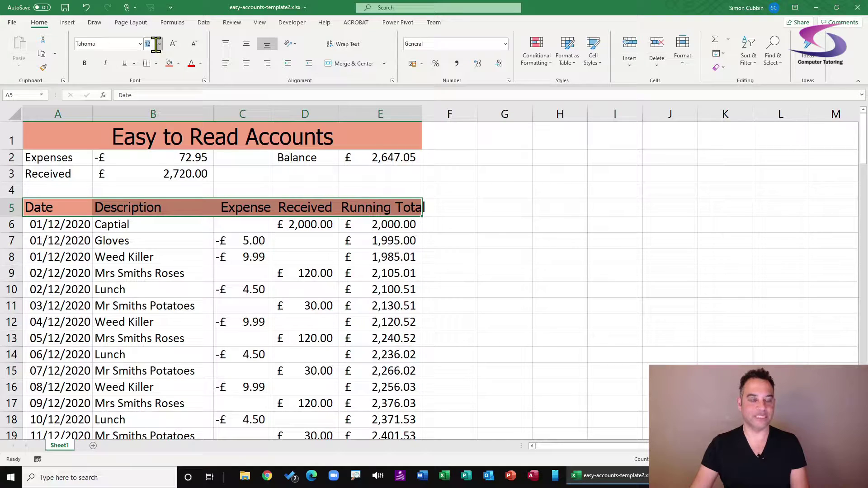
{"action": "type", "text": "13"}
{"action": "key", "text": "Return"}
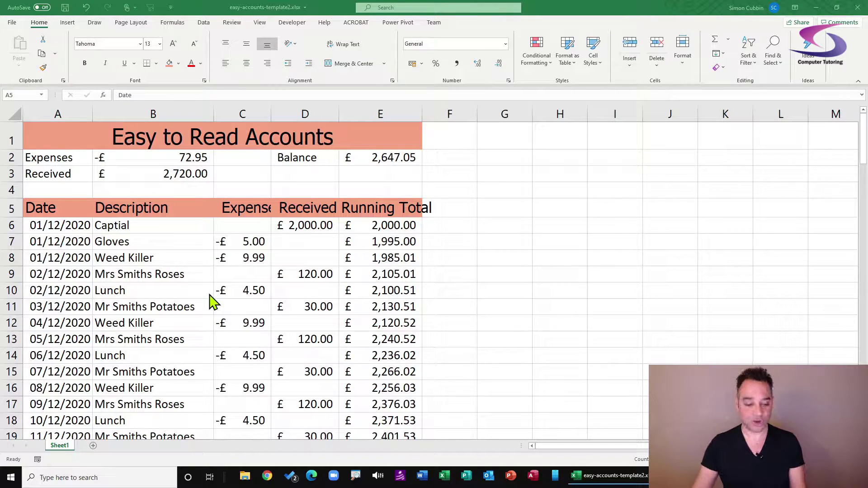
{"action": "left_click_drag", "start_coordinate": [428, 219], "coordinate": [479, 303]}
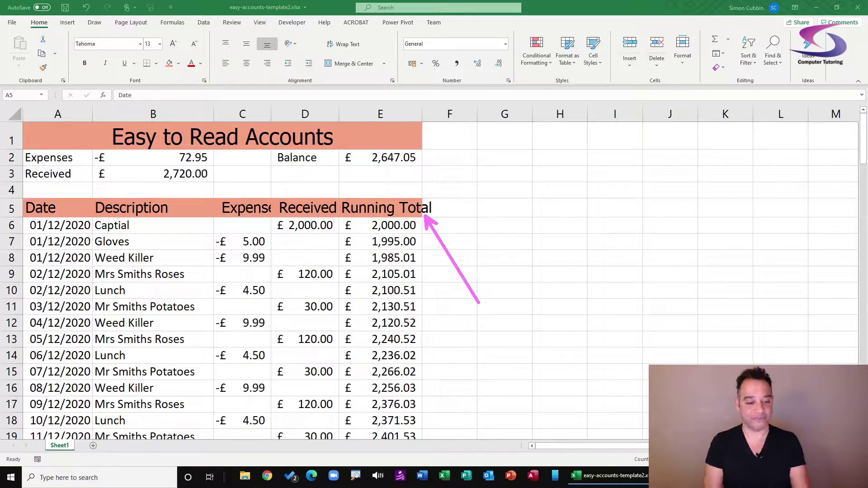
{"action": "key", "text": "Escape"}
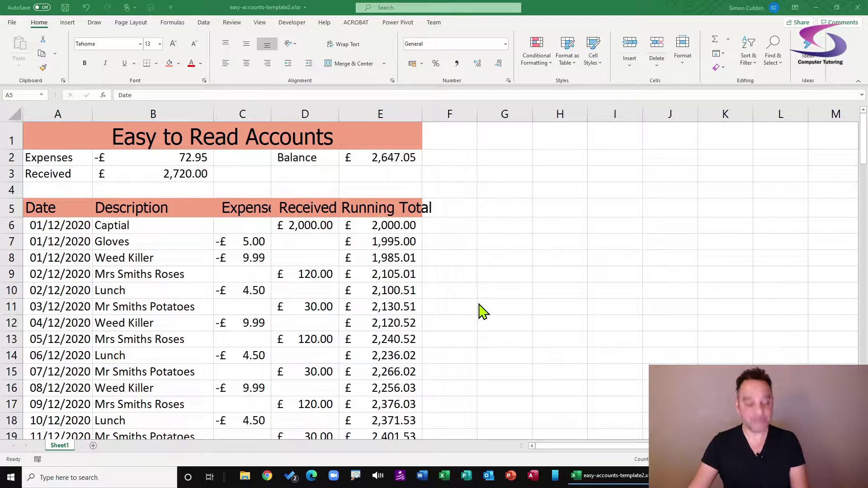
{"action": "left_click_drag", "start_coordinate": [426, 117], "coordinate": [479, 196]}
{"action": "left_click_drag", "start_coordinate": [422, 105], "coordinate": [466, 110]}
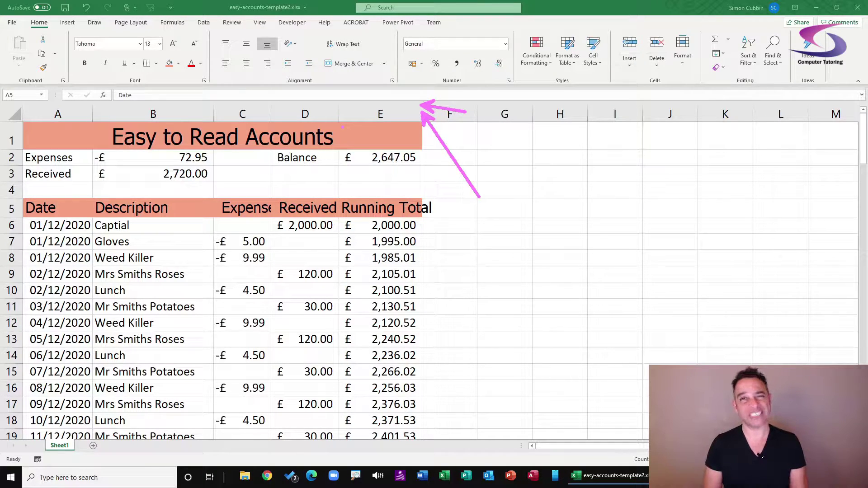
{"action": "key", "text": "Escape"}
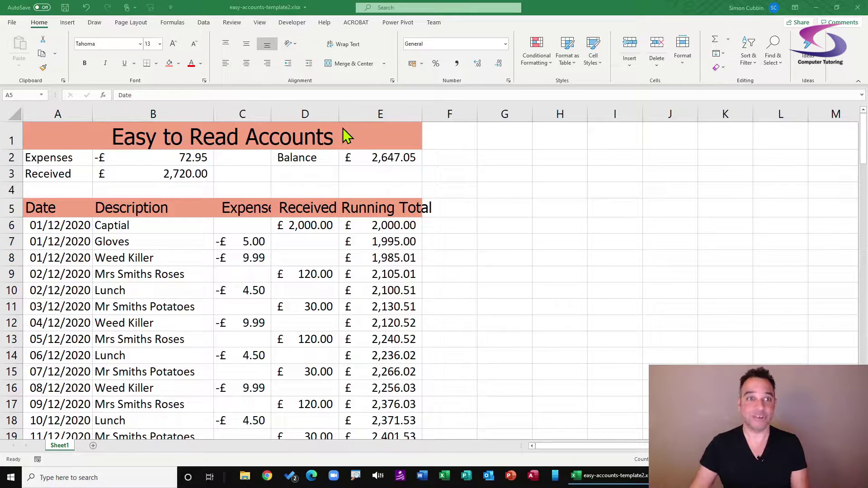
{"action": "left_click_drag", "start_coordinate": [58, 113], "coordinate": [390, 110]}
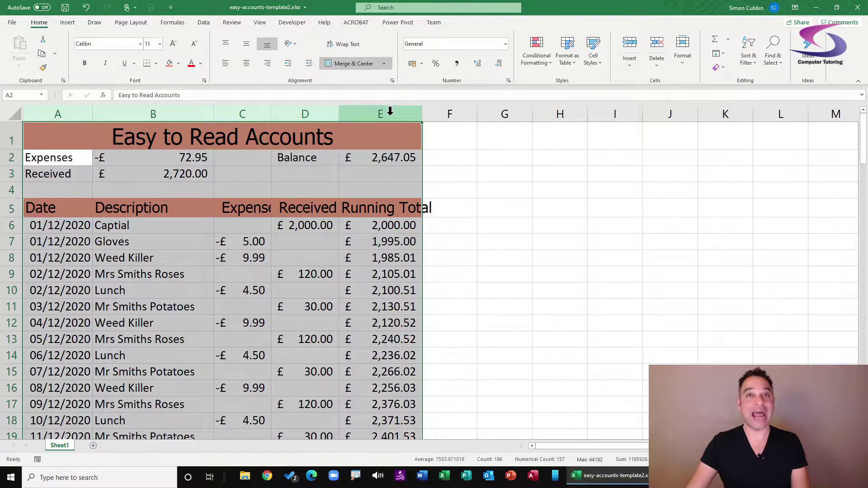
{"action": "double_click", "coordinate": [339, 116]}
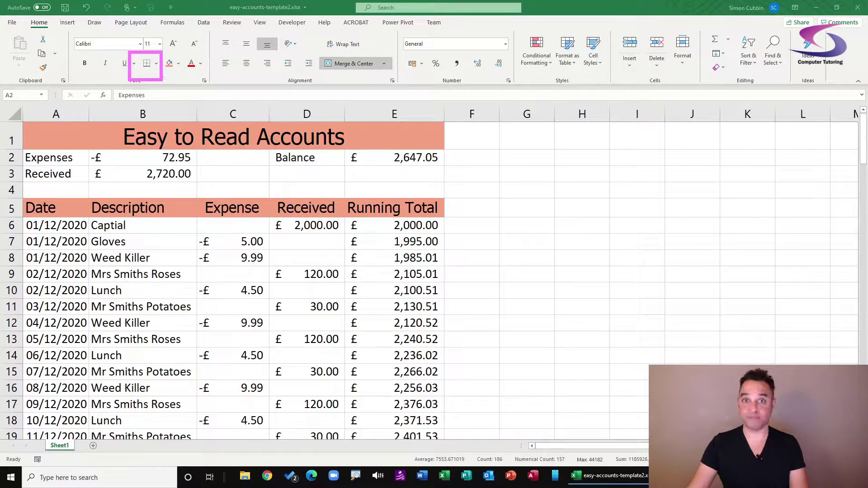
Use Draw Border to outline the headings row and first entry row, A5:E6
{"action": "left_click", "coordinate": [156, 68]}
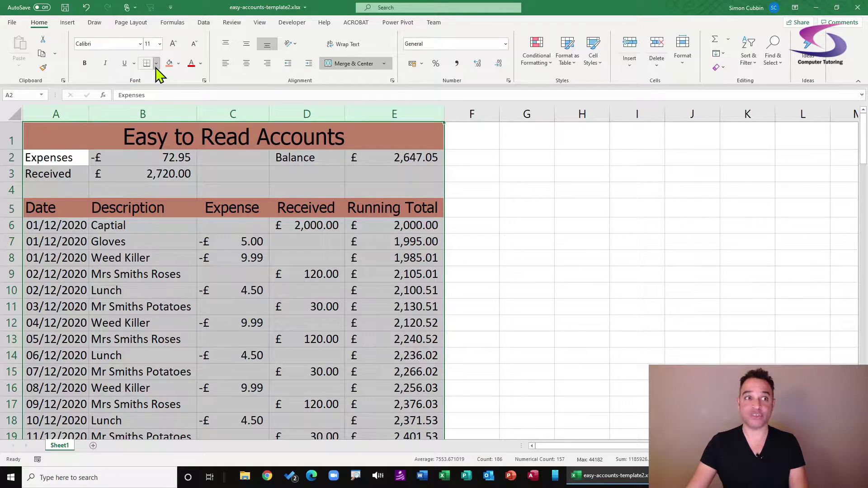
{"action": "left_click", "coordinate": [156, 63]}
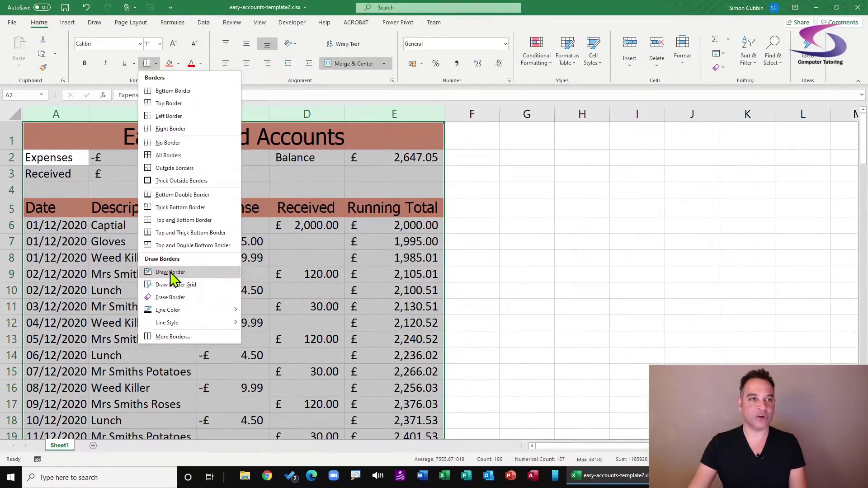
{"action": "left_click", "coordinate": [171, 272]}
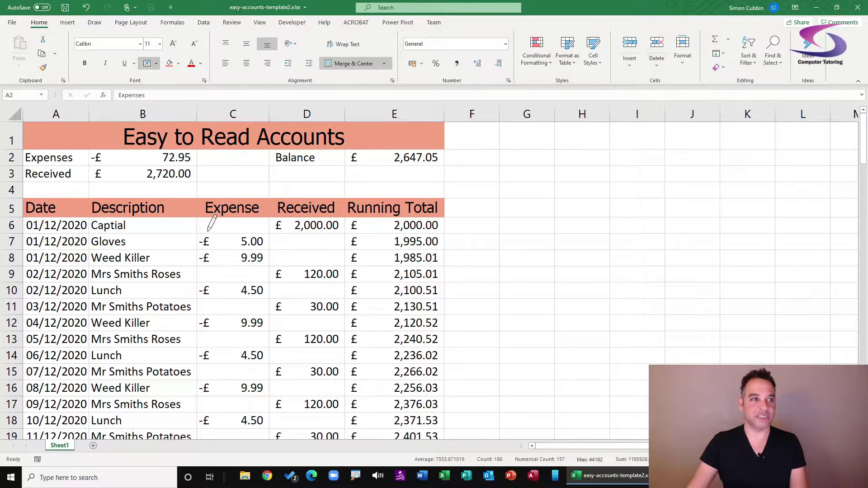
{"action": "mouse_move", "coordinate": [46, 216]}
{"action": "left_mouse_down"}
{"action": "mouse_move", "coordinate": [159, 221]}
{"action": "mouse_move", "coordinate": [207, 209]}
{"action": "mouse_move", "coordinate": [356, 206]}
{"action": "mouse_move", "coordinate": [419, 214]}
{"action": "left_mouse_up"}
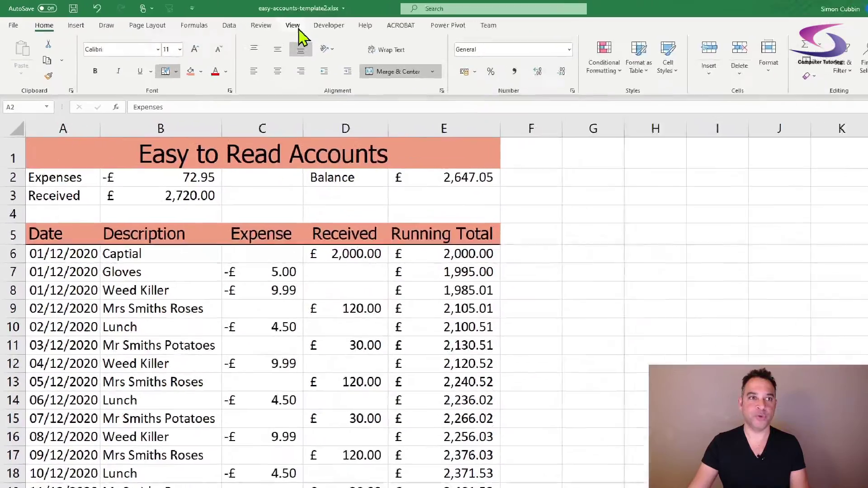
Uncheck Gridlines on the View tab so only borders and fills show, then return to Home
{"action": "left_click", "coordinate": [297, 29]}
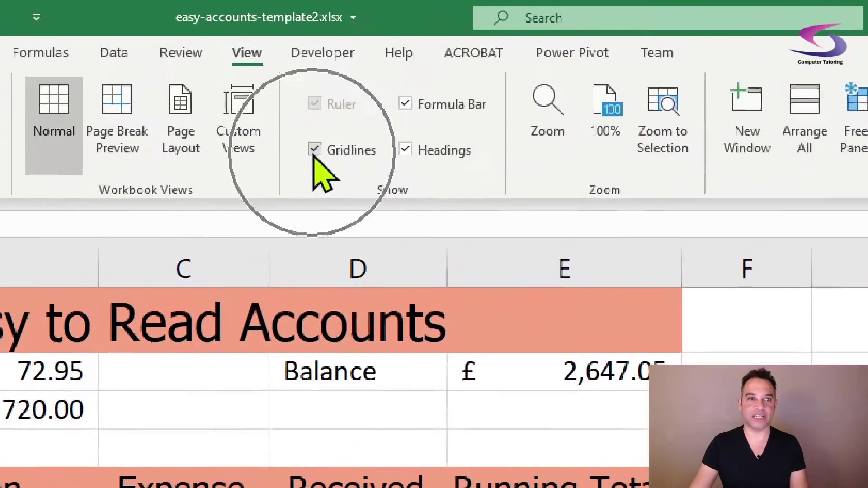
{"action": "left_click", "coordinate": [314, 149]}
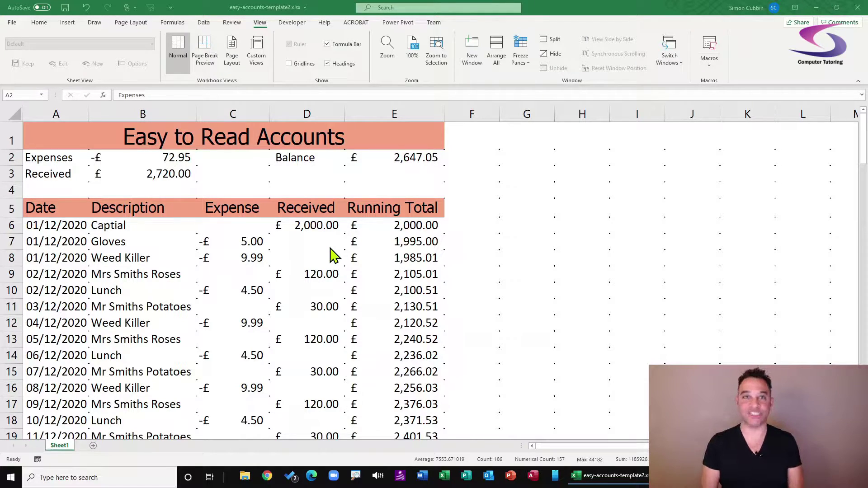
{"action": "left_click", "coordinate": [41, 23]}
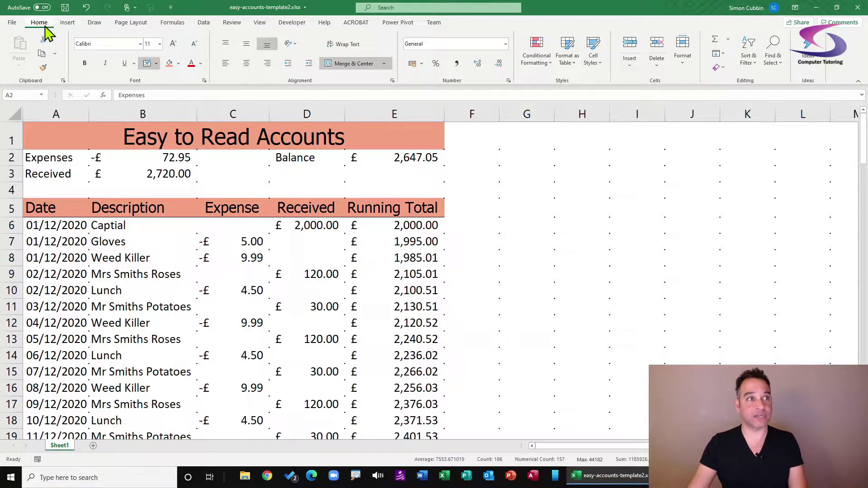
Choose a thick line style and draw a border under the row 5 Date to Running Total headings
{"action": "left_click", "coordinate": [157, 64]}
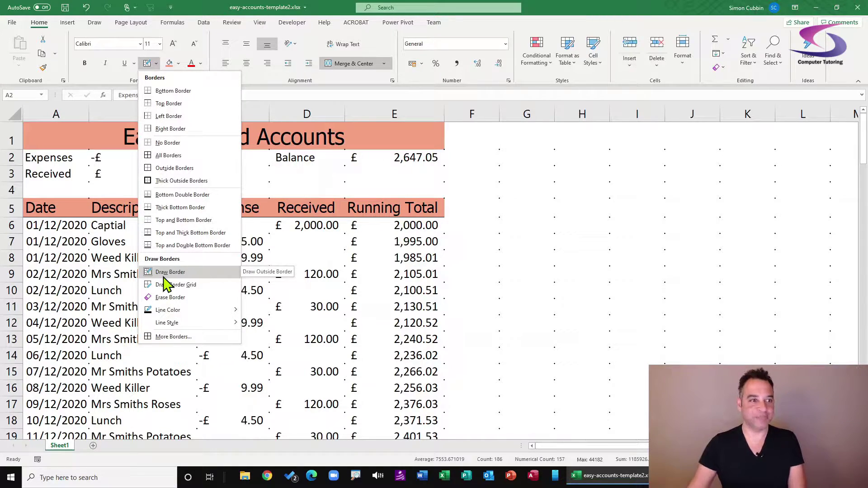
{"action": "mouse_move", "coordinate": [181, 324]}
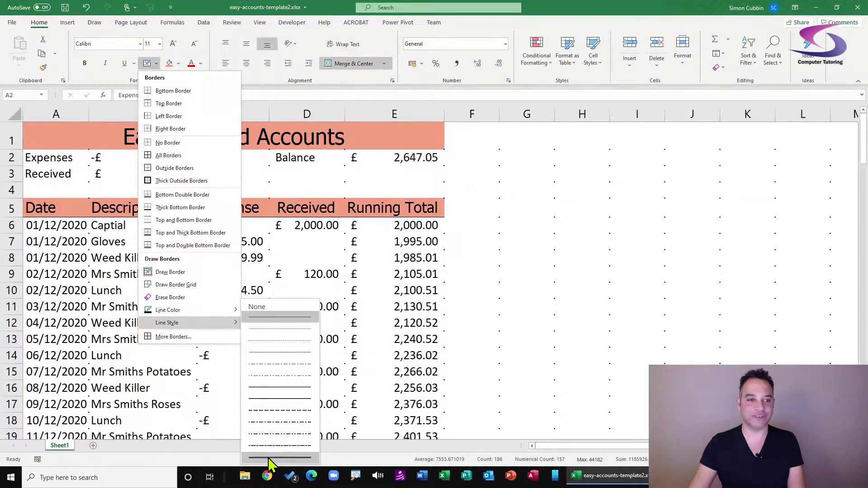
{"action": "left_click", "coordinate": [268, 457]}
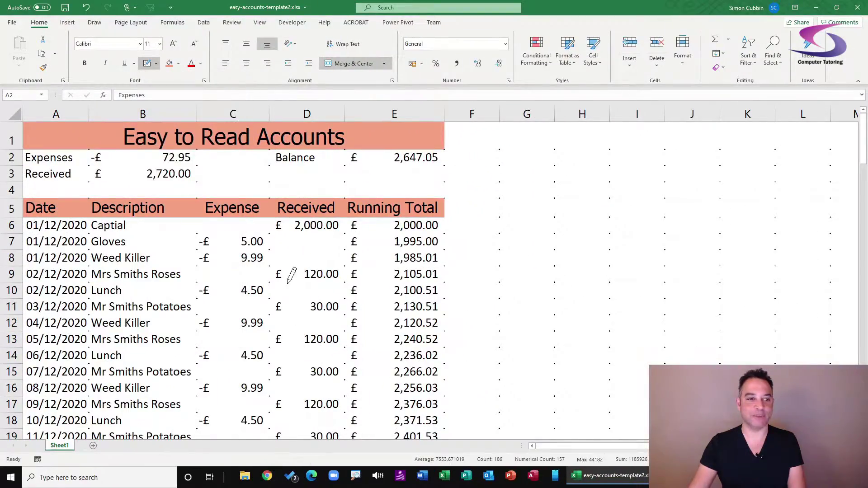
{"action": "left_click_drag", "start_coordinate": [41, 216], "coordinate": [391, 212]}
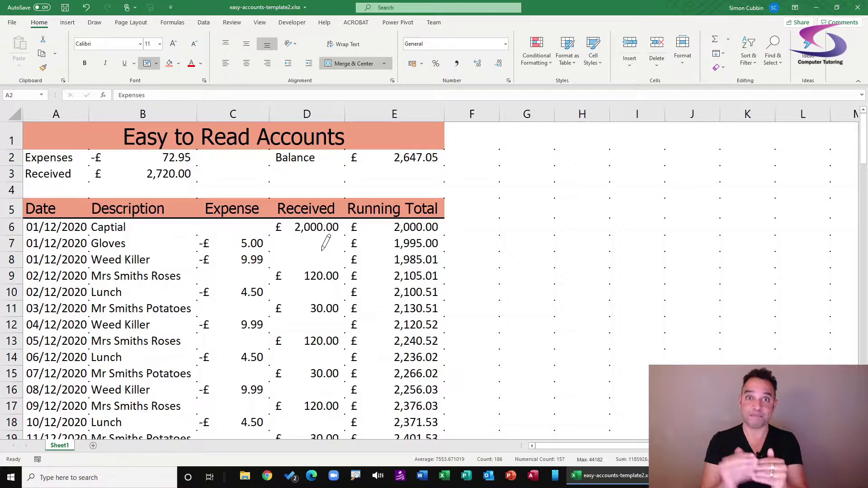
{"action": "key", "text": "Escape"}
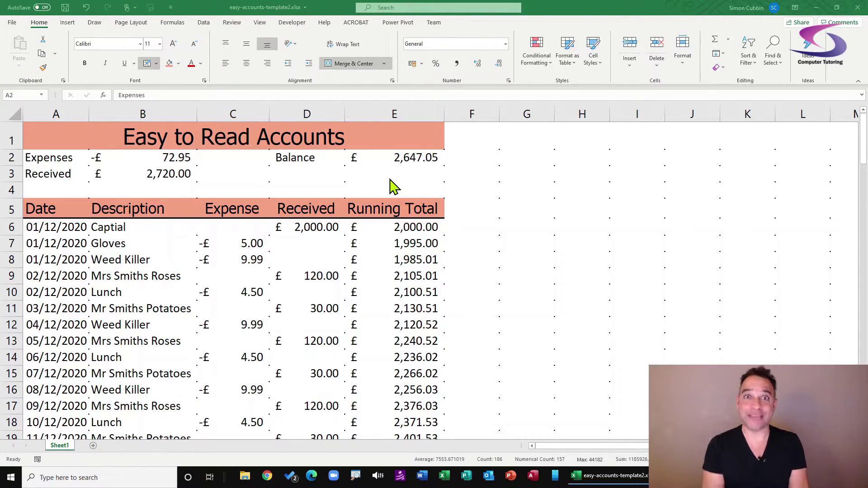
{"action": "left_click", "coordinate": [147, 63]}
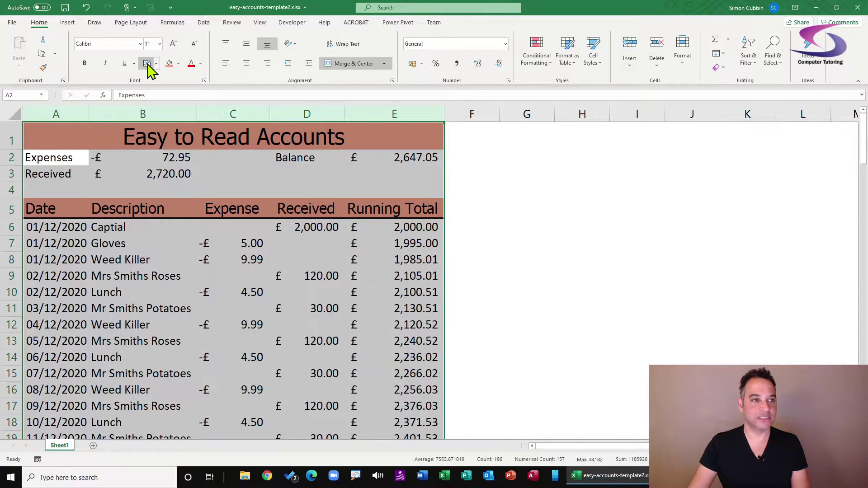
Draw a thick line above the row 5 headings and a border grid over A6:E119
{"action": "left_click", "coordinate": [148, 65]}
{"action": "left_click_drag", "start_coordinate": [37, 197], "coordinate": [377, 196]}
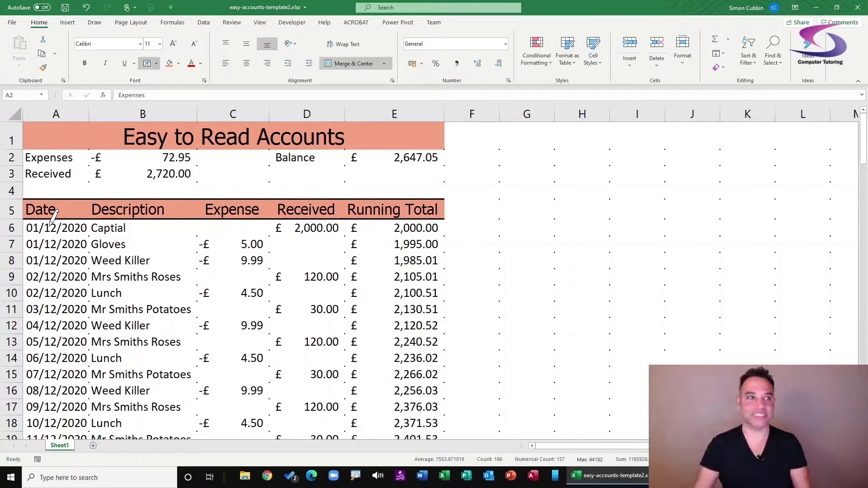
{"action": "left_click", "coordinate": [156, 64]}
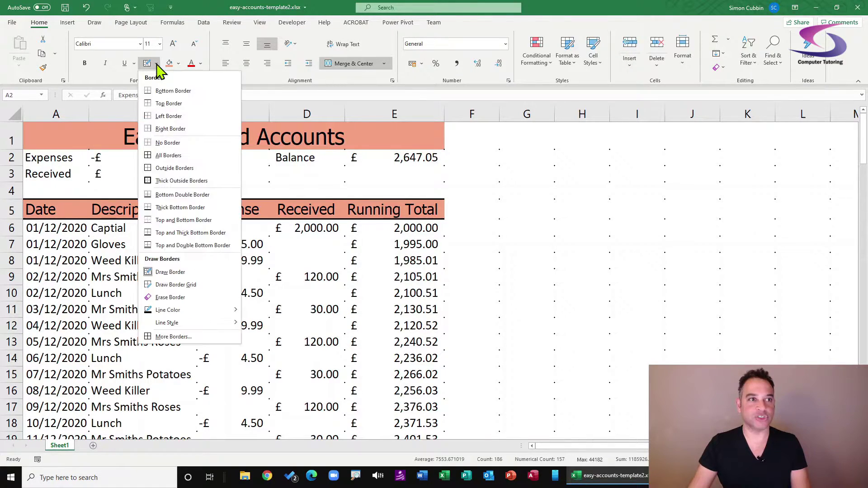
{"action": "left_click", "coordinate": [177, 284]}
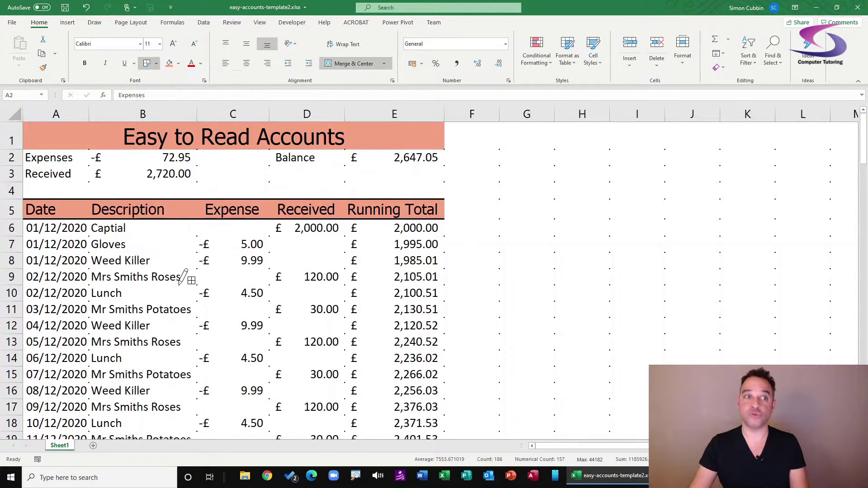
{"action": "mouse_move", "coordinate": [30, 221]}
{"action": "left_mouse_down"}
{"action": "mouse_move", "coordinate": [61, 253]}
{"action": "mouse_move", "coordinate": [176, 324]}
{"action": "mouse_move", "coordinate": [366, 472]}
{"action": "mouse_move", "coordinate": [423, 465]}
{"action": "mouse_move", "coordinate": [426, 338]}
{"action": "mouse_move", "coordinate": [411, 423]}
{"action": "mouse_move", "coordinate": [417, 457]}
{"action": "mouse_move", "coordinate": [407, 335]}
{"action": "mouse_move", "coordinate": [414, 226]}
{"action": "mouse_move", "coordinate": [423, 232]}
{"action": "left_mouse_up"}
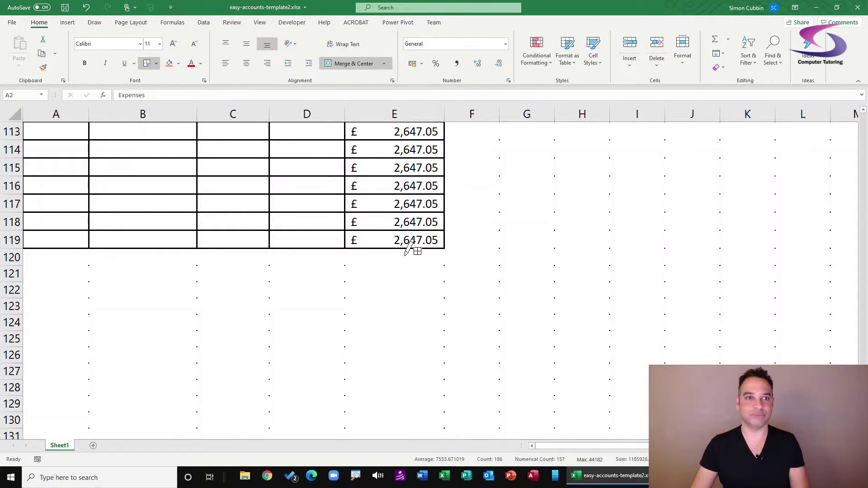
{"action": "scroll", "coordinate": [412, 244], "scroll_direction": "up", "scroll_amount": 20}
{"action": "scroll", "coordinate": [414, 244], "scroll_direction": "up", "scroll_amount": 17}
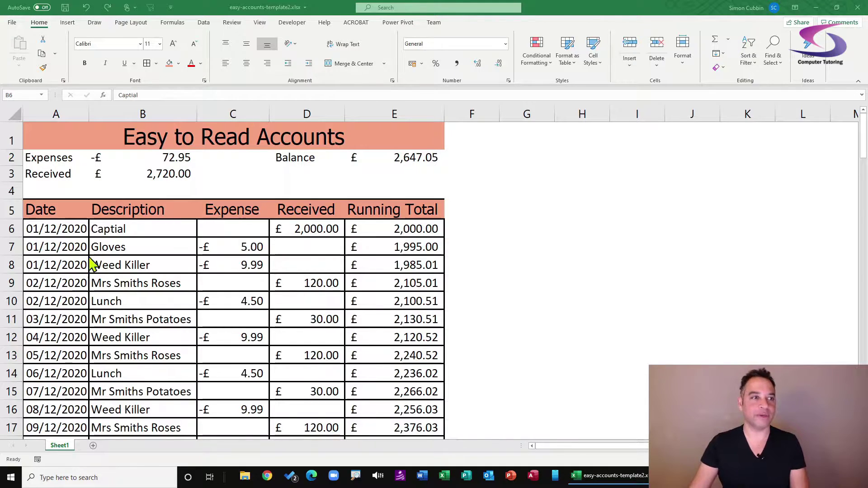
Switch to a thin line style, select A6:E119, apply All Borders, and deselect with C9
{"action": "left_click", "coordinate": [155, 63]}
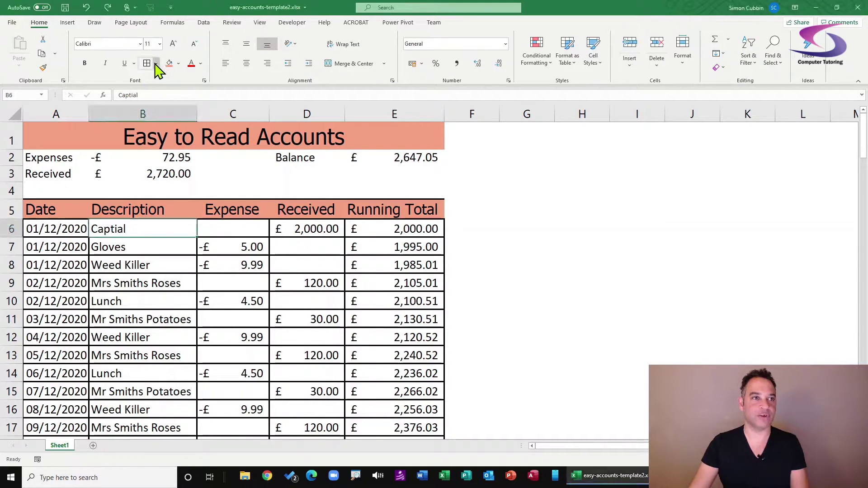
{"action": "left_click", "coordinate": [156, 63]}
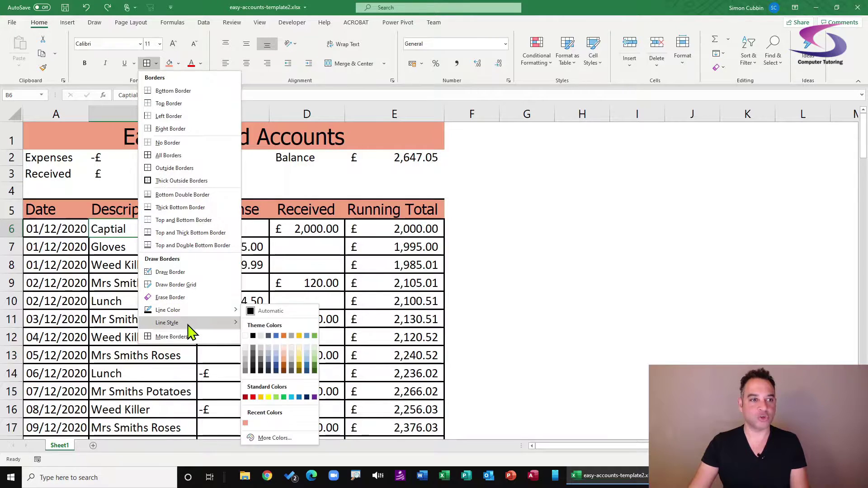
{"action": "mouse_move", "coordinate": [188, 323]}
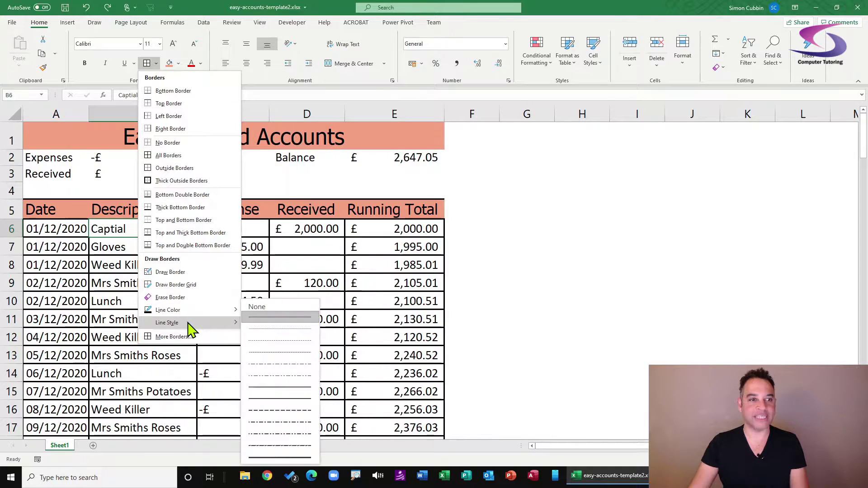
{"action": "left_click", "coordinate": [260, 326]}
{"action": "left_click_drag", "start_coordinate": [57, 229], "coordinate": [396, 388]}
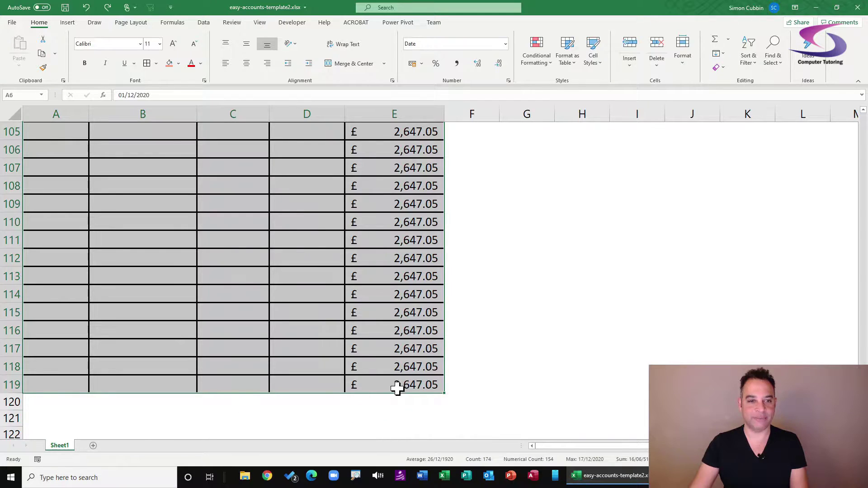
{"action": "left_click", "coordinate": [157, 64]}
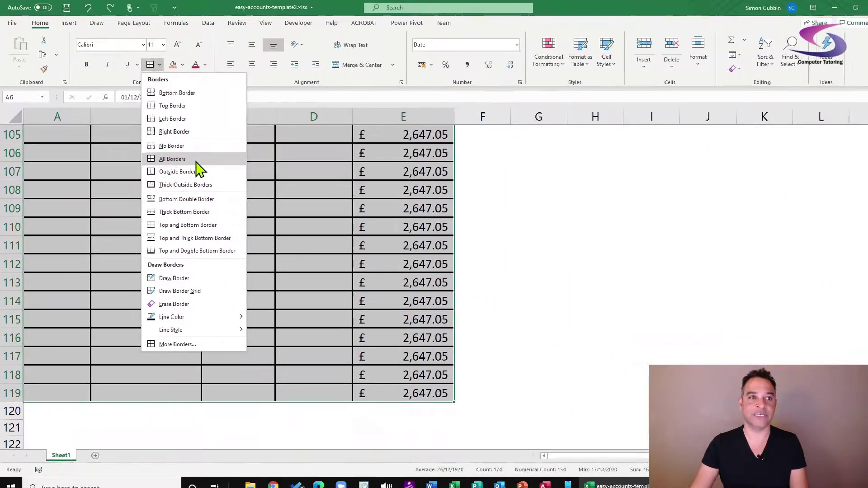
{"action": "left_click", "coordinate": [384, 210]}
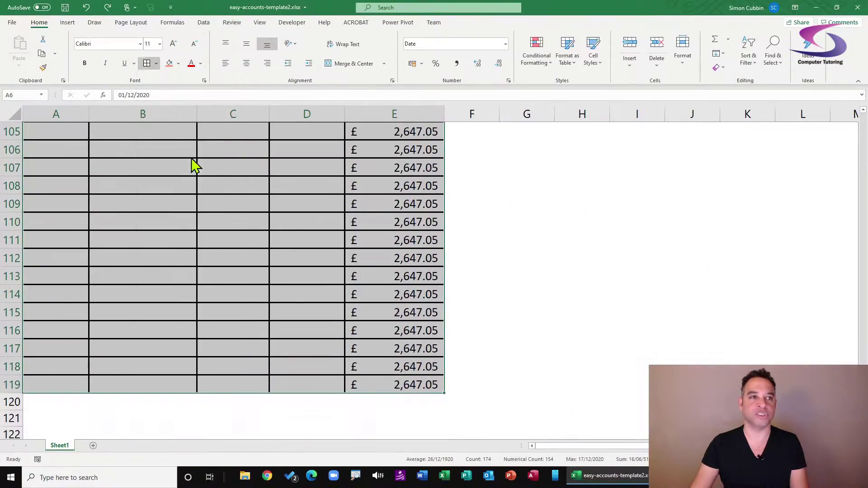
{"action": "scroll", "coordinate": [195, 166], "scroll_direction": "up", "scroll_amount": 20}
{"action": "left_click", "coordinate": [215, 275]}
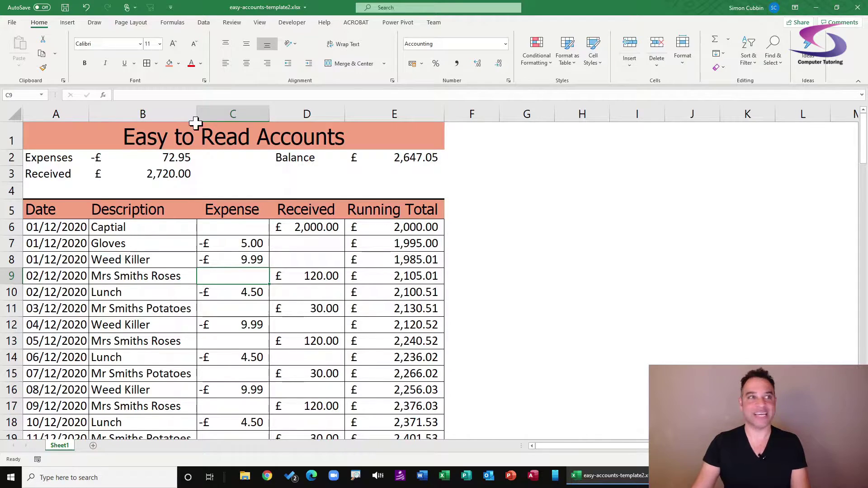
Pick a thick line style and hand-draw lines under row 5 and around the Balance cells D2:D4
{"action": "left_click", "coordinate": [156, 63]}
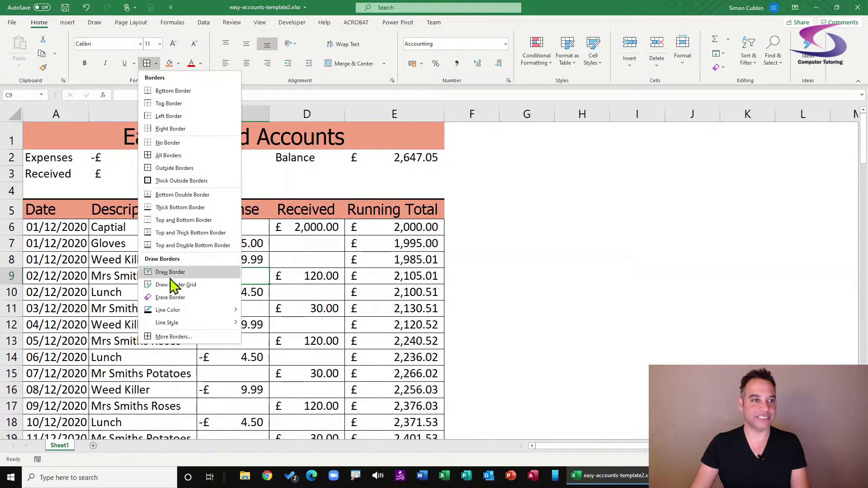
{"action": "mouse_move", "coordinate": [188, 328]}
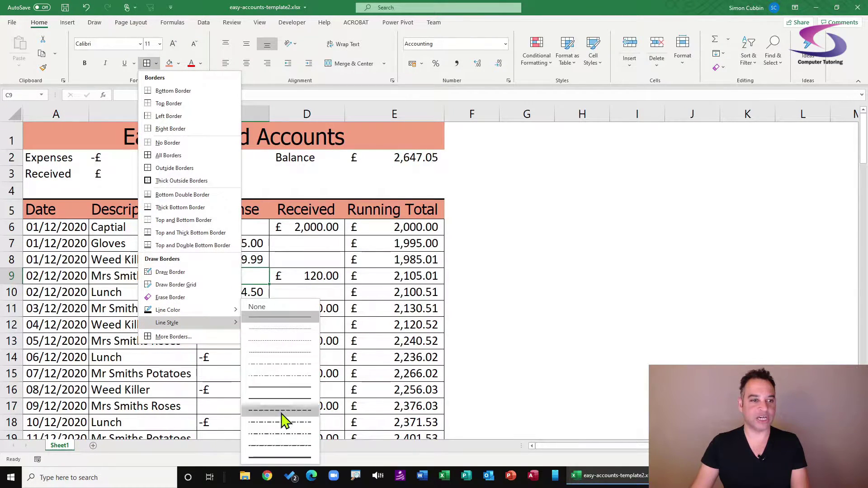
{"action": "left_click", "coordinate": [278, 457]}
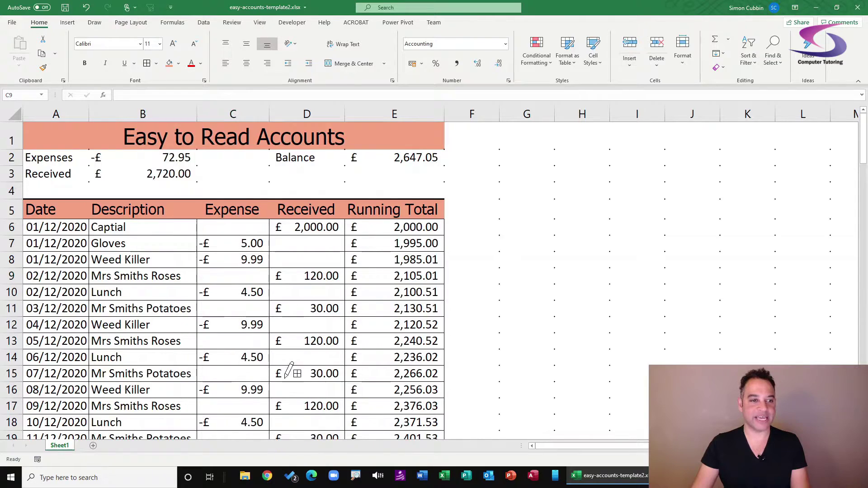
{"action": "left_click", "coordinate": [156, 64]}
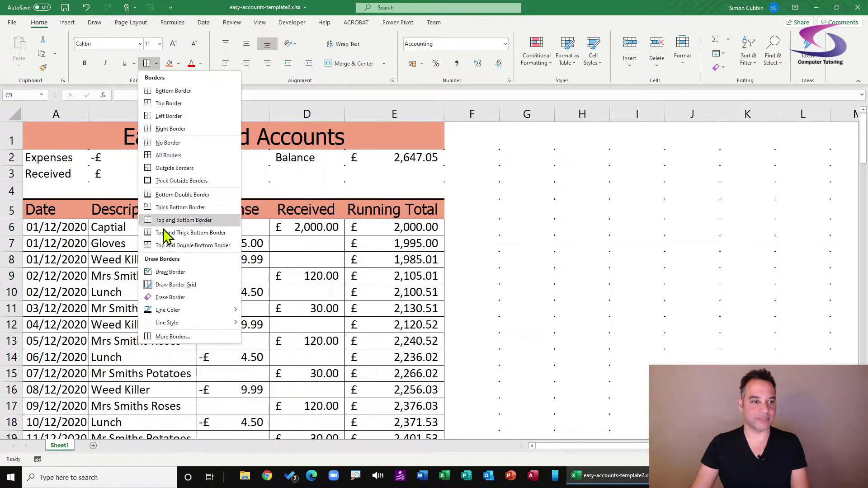
{"action": "left_click", "coordinate": [177, 273]}
{"action": "left_click_drag", "start_coordinate": [51, 218], "coordinate": [398, 219]}
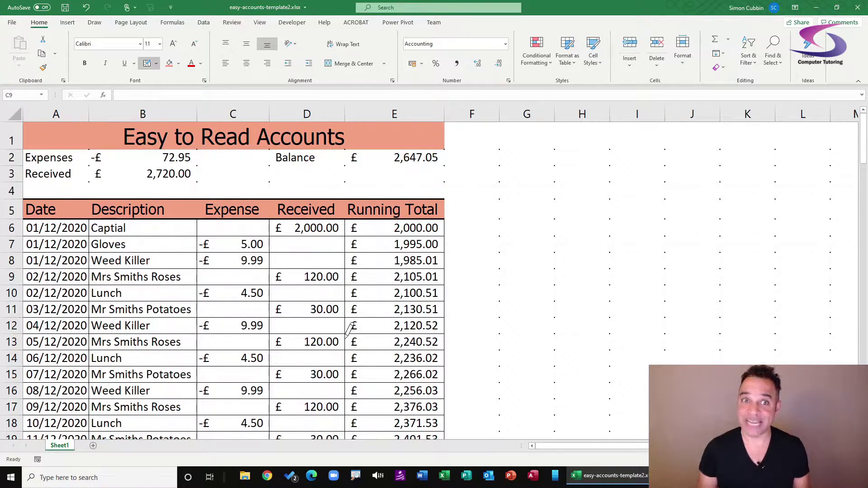
{"action": "mouse_move", "coordinate": [270, 232]}
{"action": "left_mouse_down"}
{"action": "mouse_move", "coordinate": [273, 172]}
{"action": "mouse_move", "coordinate": [317, 159]}
{"action": "left_mouse_up"}
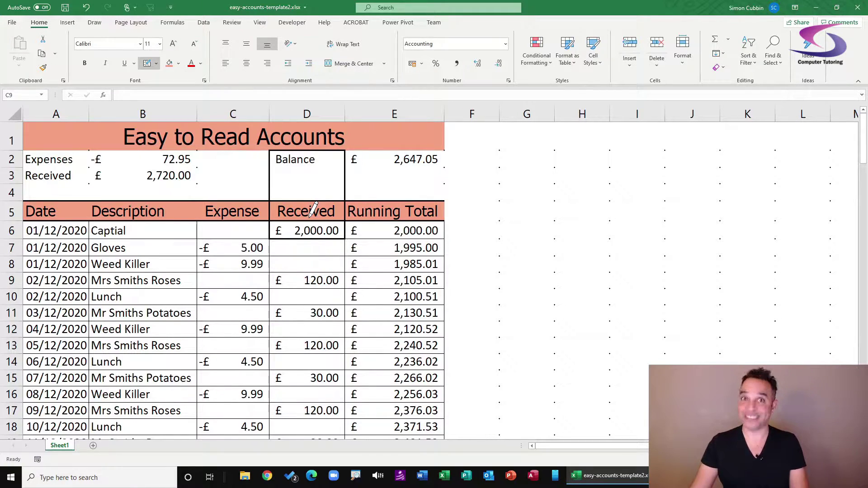
Use Erase Border to remove the left, top and right edges of the Balance box
{"action": "left_click", "coordinate": [157, 66]}
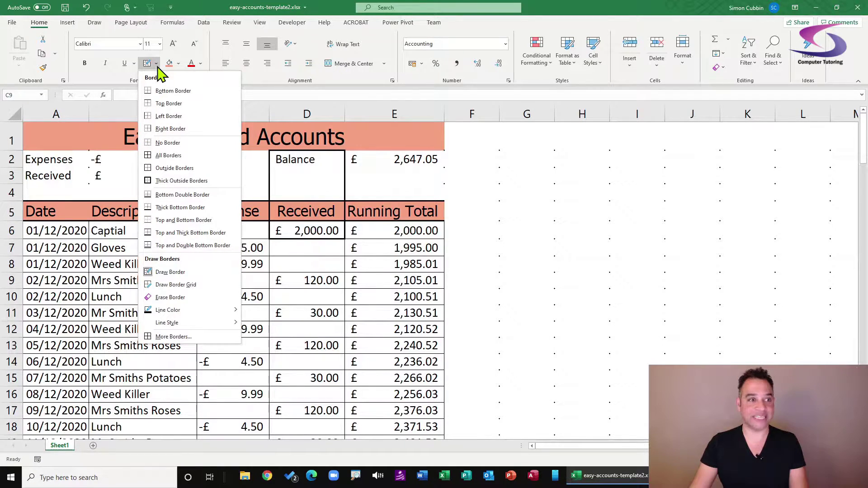
{"action": "left_click", "coordinate": [192, 298]}
{"action": "left_click_drag", "start_coordinate": [269, 144], "coordinate": [267, 199]}
{"action": "mouse_move", "coordinate": [284, 145]}
{"action": "left_mouse_down"}
{"action": "mouse_move", "coordinate": [345, 141]}
{"action": "mouse_move", "coordinate": [347, 177]}
{"action": "left_mouse_up"}
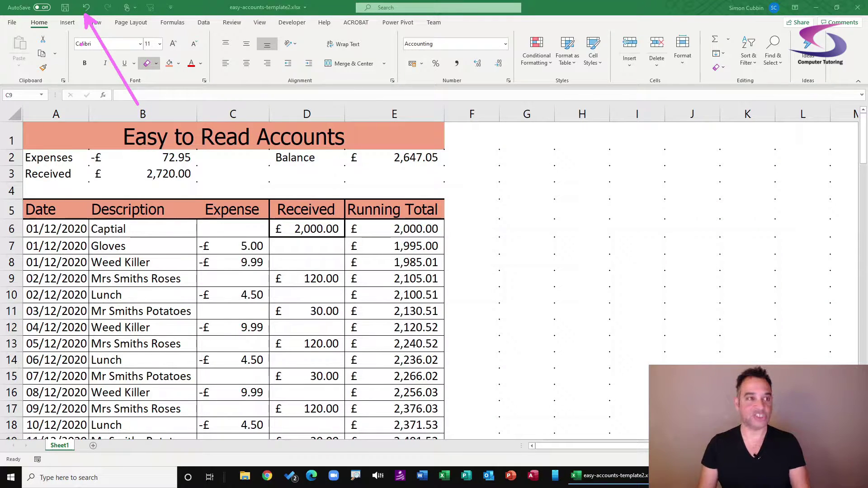
Undo seven border changes, removing the Balance box, the D6 border and the table cell borders
{"action": "left_click", "coordinate": [87, 8]}
{"action": "left_click", "coordinate": [86, 7]}
{"action": "left_click", "coordinate": [86, 8]}
{"action": "left_click", "coordinate": [86, 8]}
{"action": "left_click", "coordinate": [86, 8]}
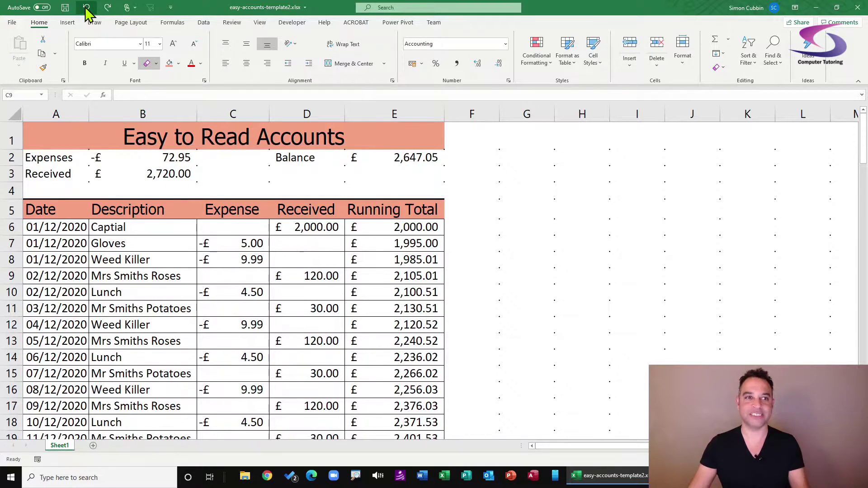
{"action": "left_click", "coordinate": [86, 7]}
{"action": "left_click", "coordinate": [86, 8]}
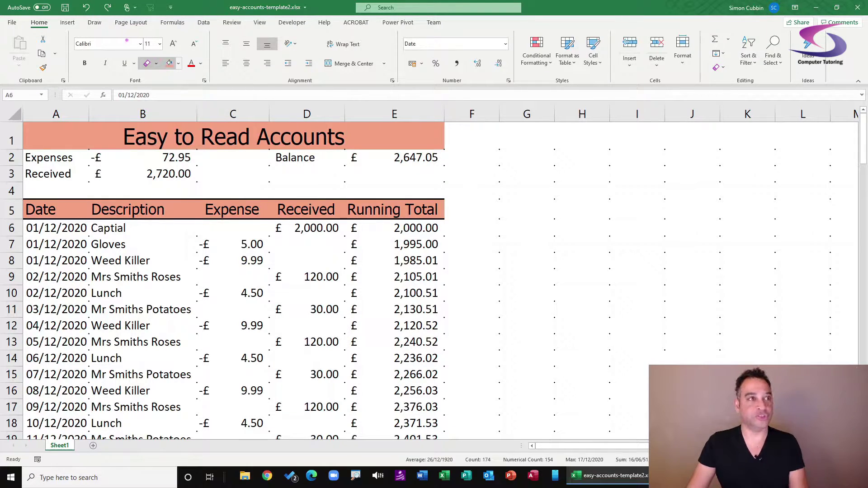
Redo twice to restore the thin table cell borders and the thick line under the headers
{"action": "left_click_drag", "start_coordinate": [196, 153], "coordinate": [113, 11]}
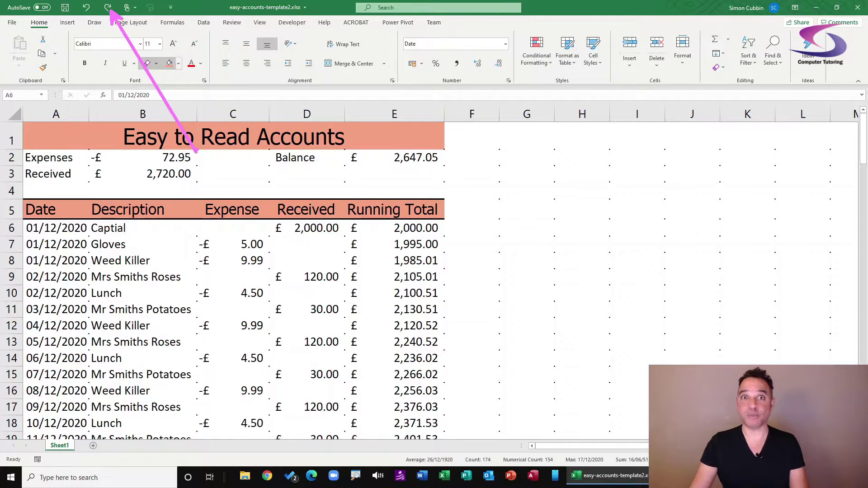
{"action": "left_click", "coordinate": [111, 10]}
{"action": "left_click", "coordinate": [111, 10]}
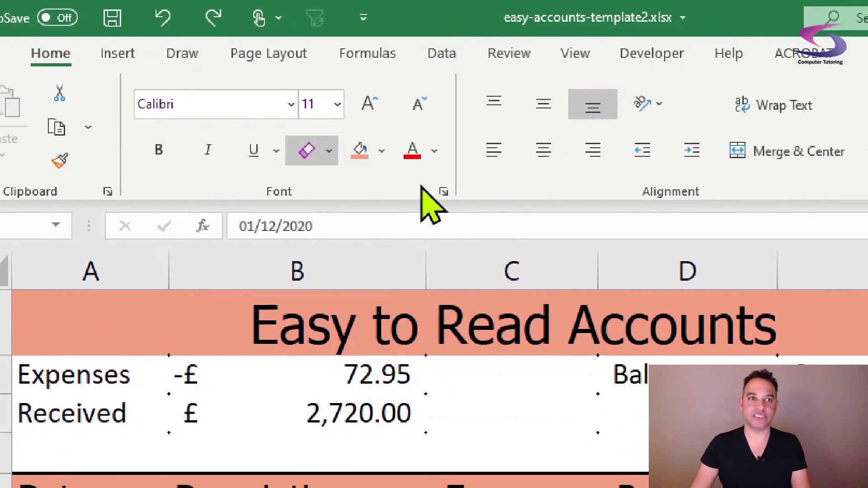
{"action": "left_click", "coordinate": [353, 151]}
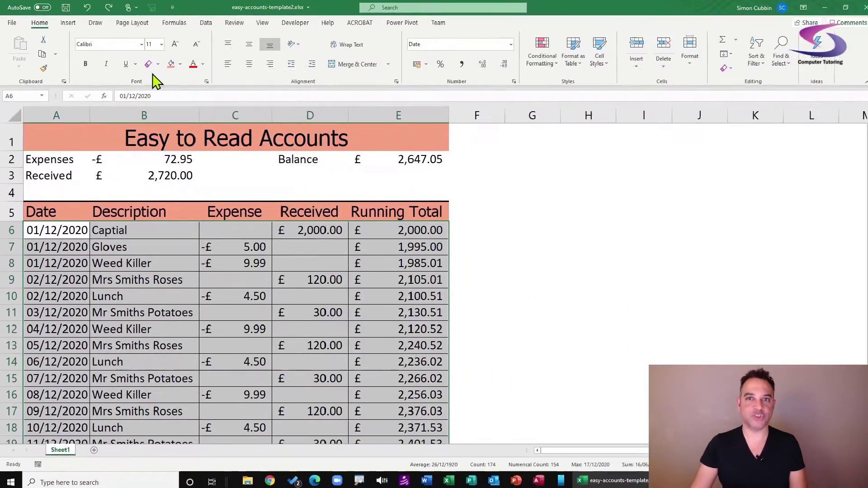
{"action": "key", "text": "ctrl+q"}
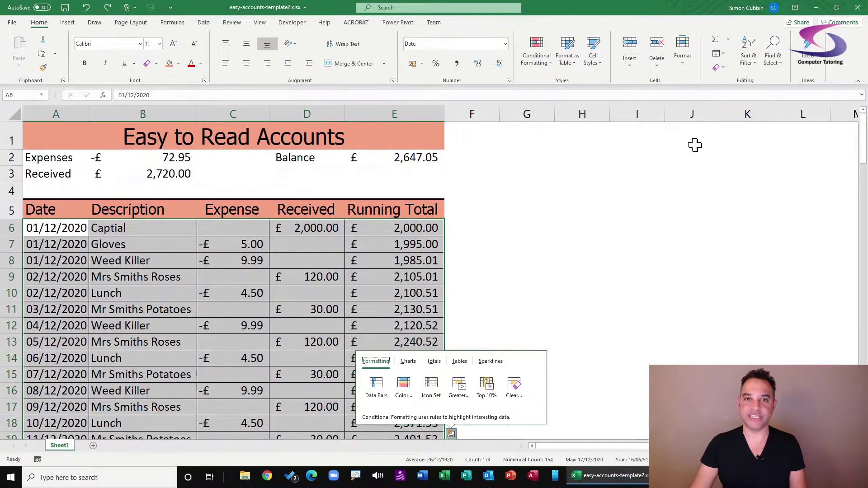
{"action": "key", "text": "Escape"}
{"action": "left_click", "coordinate": [567, 244]}
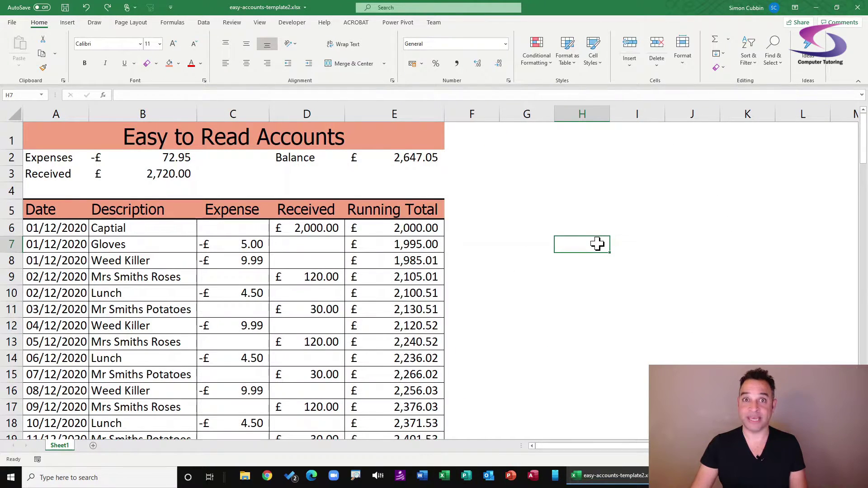
{"action": "left_click", "coordinate": [145, 65]}
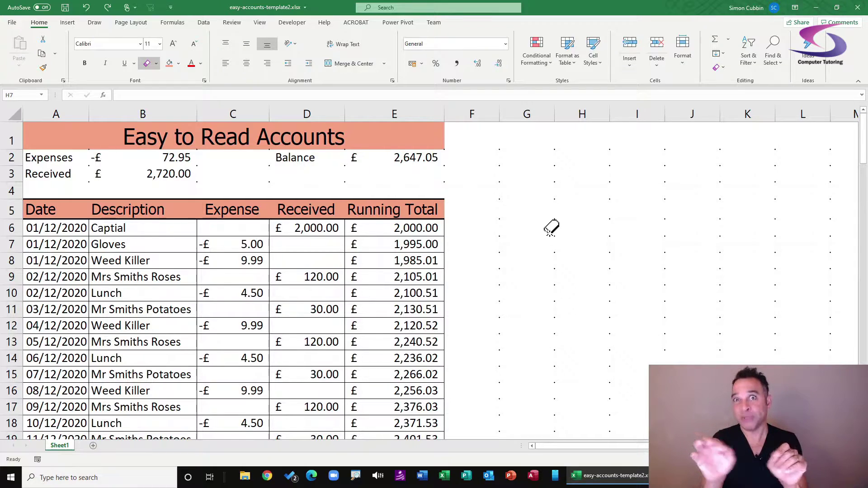
{"action": "left_click", "coordinate": [148, 63]}
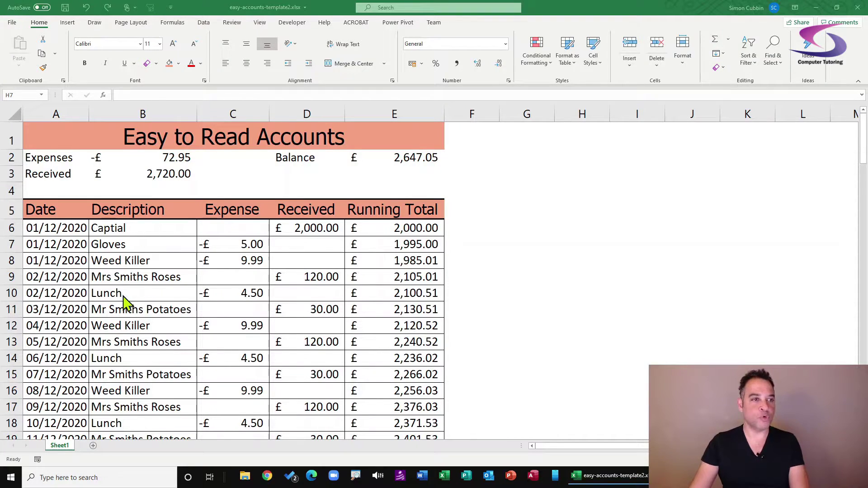
Enter 18/12/2020 in A26 and the description Pruning in the next cell
{"action": "scroll", "coordinate": [126, 288], "scroll_direction": "down", "scroll_amount": 7}
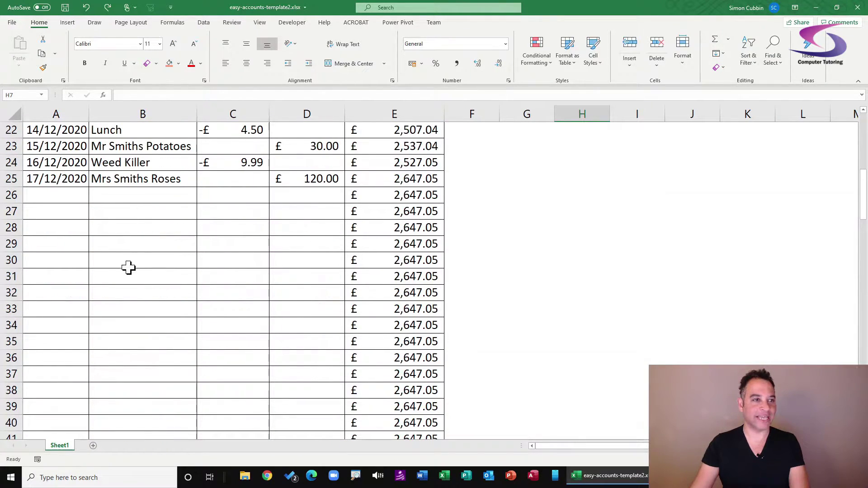
{"action": "scroll", "coordinate": [128, 269], "scroll_direction": "up", "scroll_amount": 1}
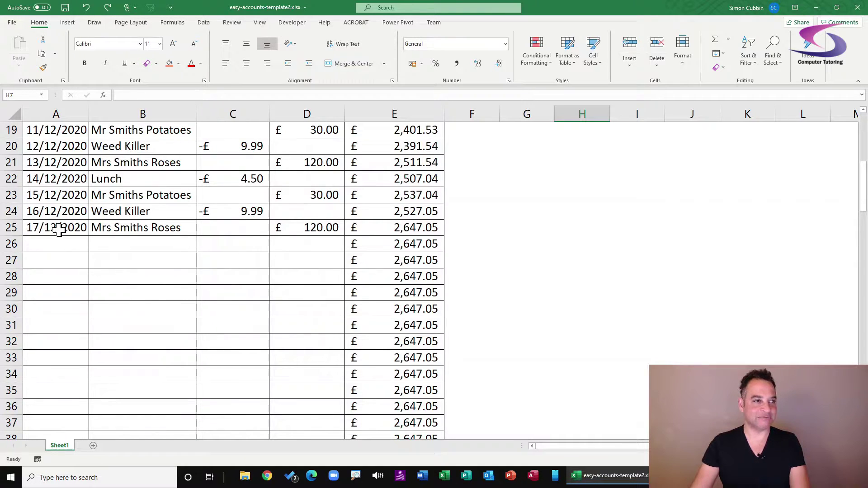
{"action": "left_click", "coordinate": [53, 245]}
{"action": "type", "text": "18/12/"}
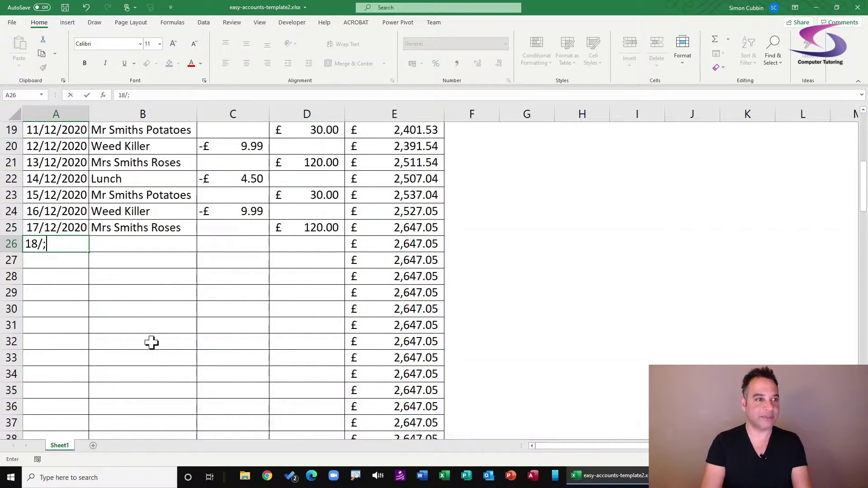
{"action": "type", "text": "2020"}
{"action": "key", "text": "Tab"}
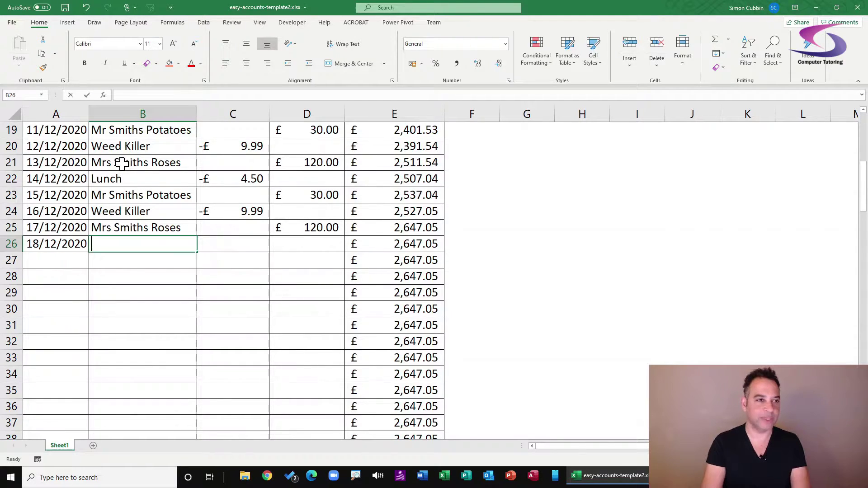
{"action": "type", "text": "Pruning"}
{"action": "key", "text": "Tab"}
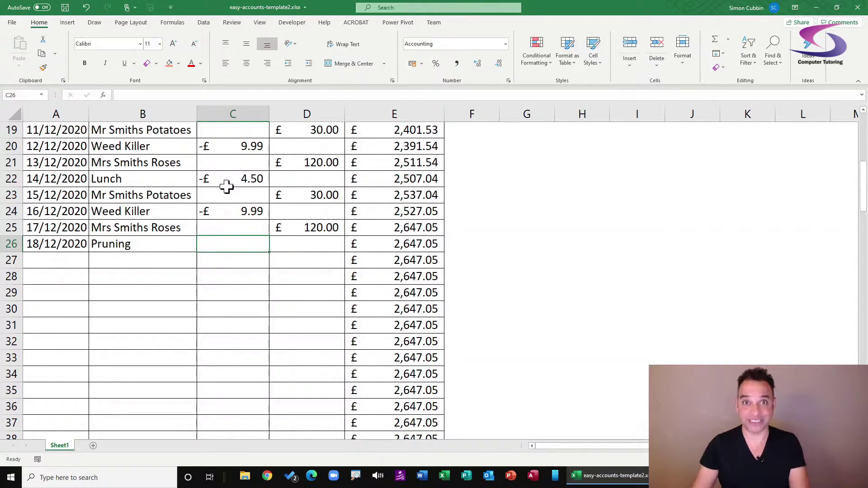
{"action": "scroll", "coordinate": [233, 236], "scroll_direction": "up", "scroll_amount": 6}
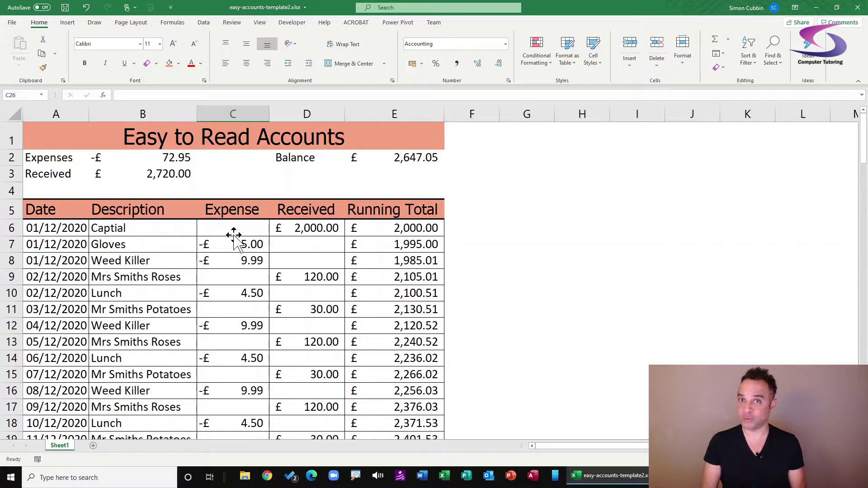
Select A6 and apply Freeze Panes so rows 1–5 stay fixed while scrolling
{"action": "left_click", "coordinate": [40, 228]}
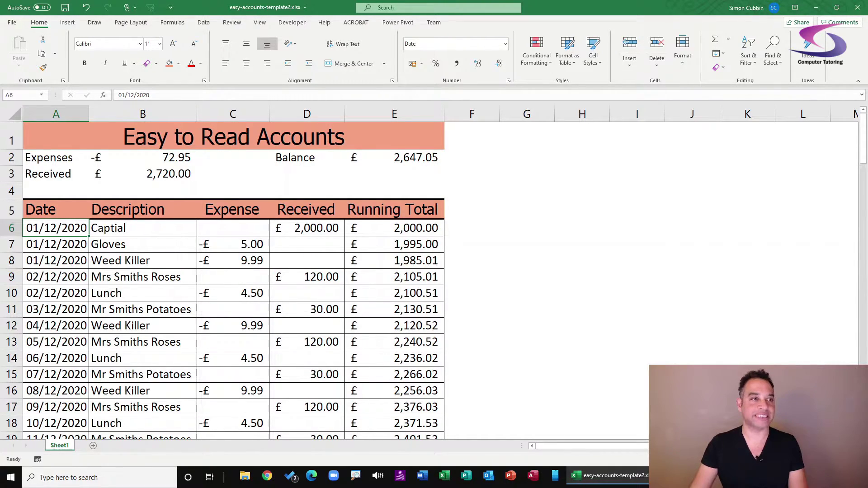
{"action": "left_click_drag", "start_coordinate": [61, 139], "coordinate": [61, 215]}
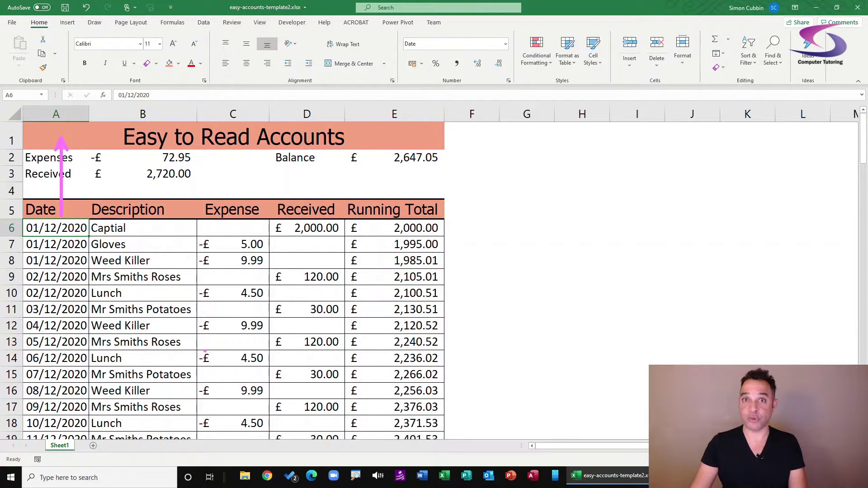
{"action": "key", "text": "Escape"}
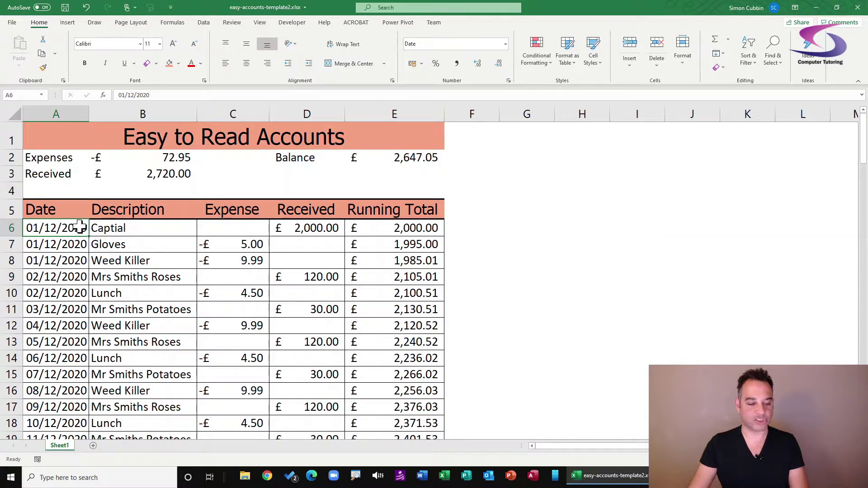
{"action": "mouse_move", "coordinate": [95, 215]}
{"action": "left_mouse_down"}
{"action": "mouse_move", "coordinate": [64, 237]}
{"action": "mouse_move", "coordinate": [12, 237]}
{"action": "left_mouse_up"}
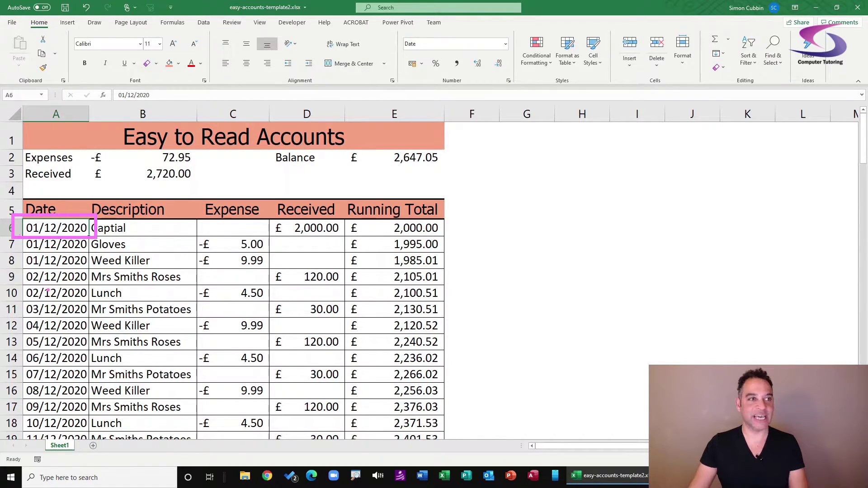
{"action": "key", "text": "Escape"}
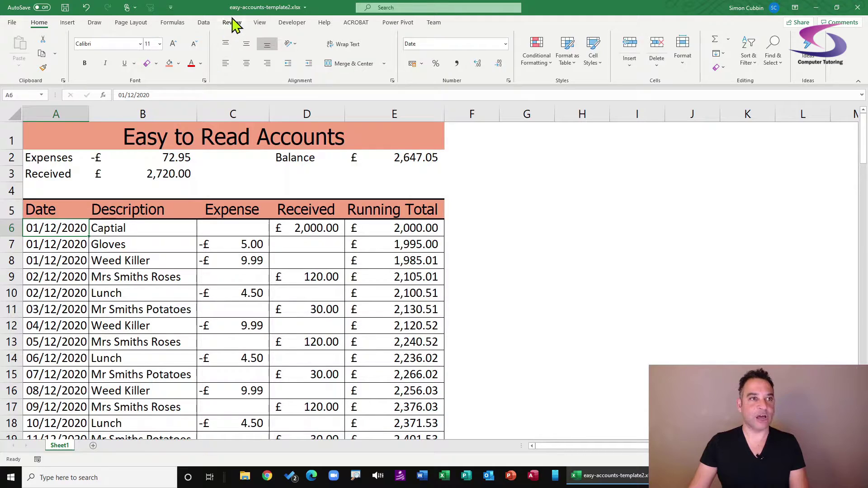
{"action": "left_click", "coordinate": [260, 23]}
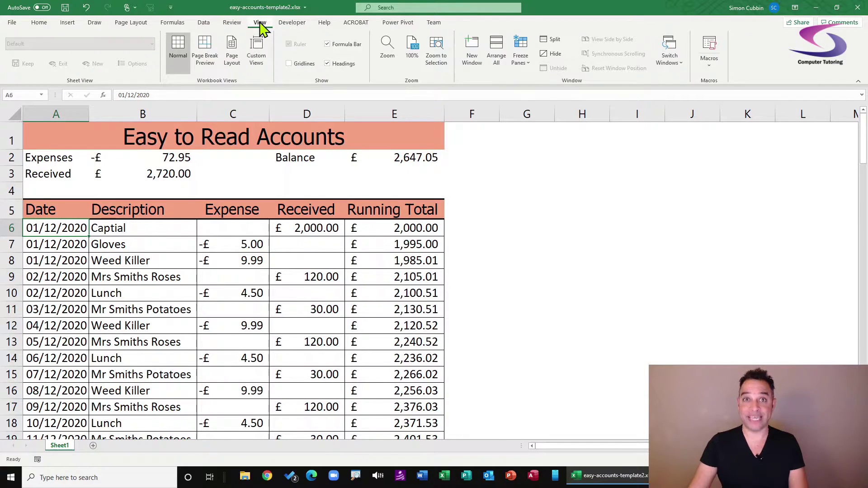
{"action": "left_click", "coordinate": [519, 61]}
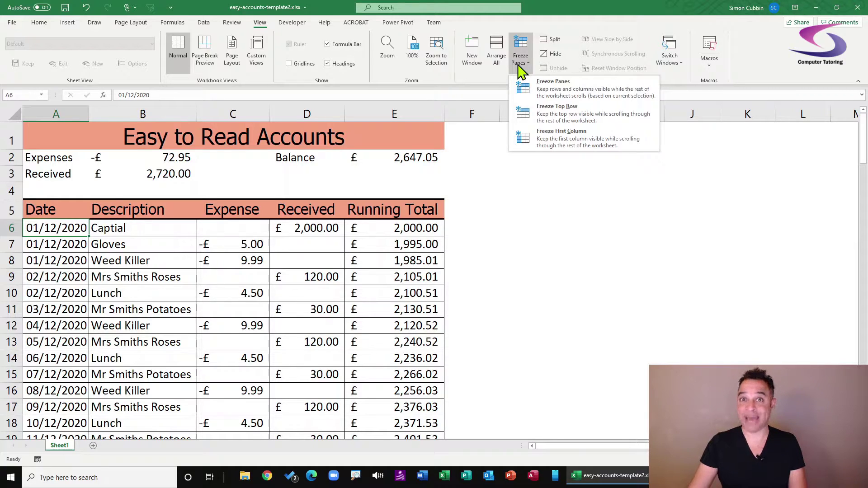
{"action": "left_click", "coordinate": [604, 97]}
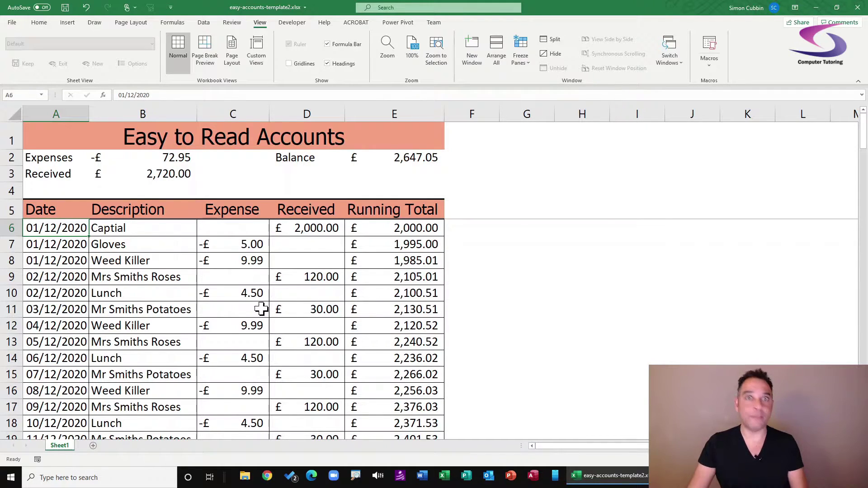
Enter 40 in D26, the Pruning row's Received cell, raising the balance to £2,687.05
{"action": "scroll", "coordinate": [200, 338], "scroll_direction": "down", "scroll_amount": 5}
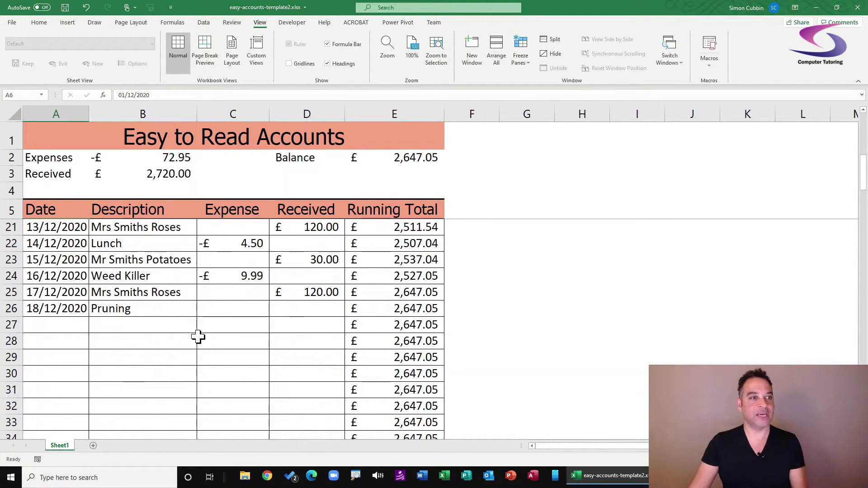
{"action": "scroll", "coordinate": [195, 332], "scroll_direction": "up", "scroll_amount": 2}
{"action": "scroll", "coordinate": [190, 327], "scroll_direction": "down", "scroll_amount": 1}
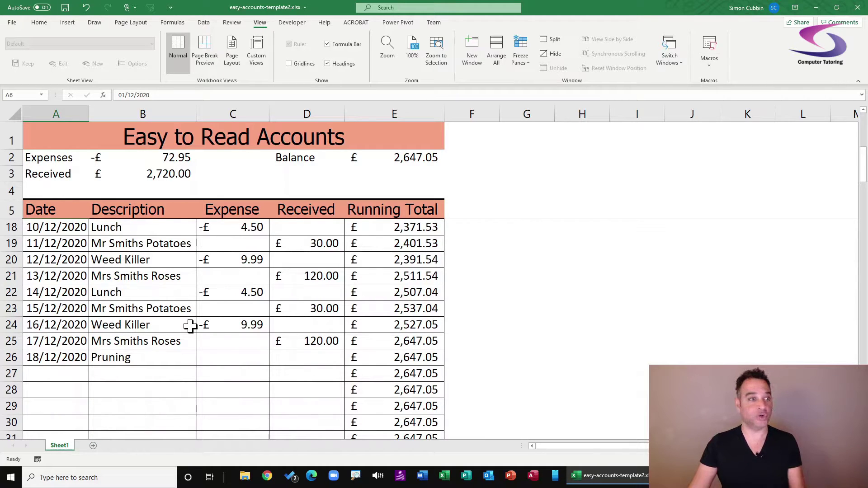
{"action": "left_click", "coordinate": [65, 361]}
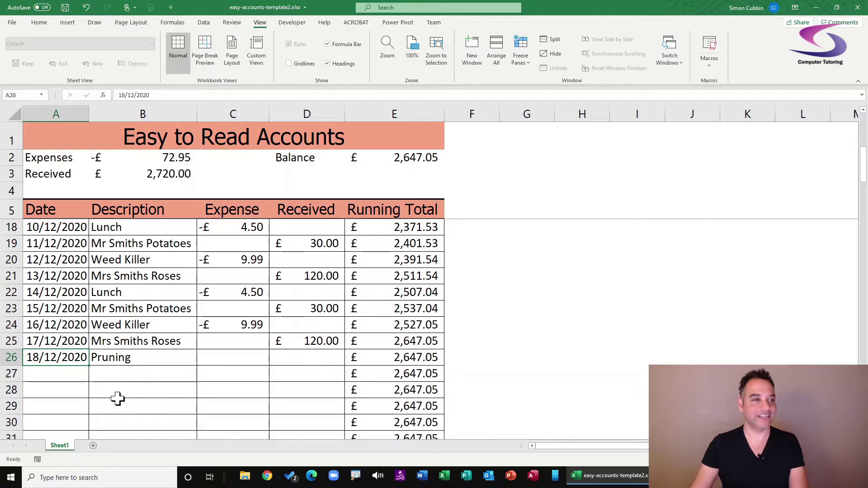
{"action": "left_click", "coordinate": [233, 362]}
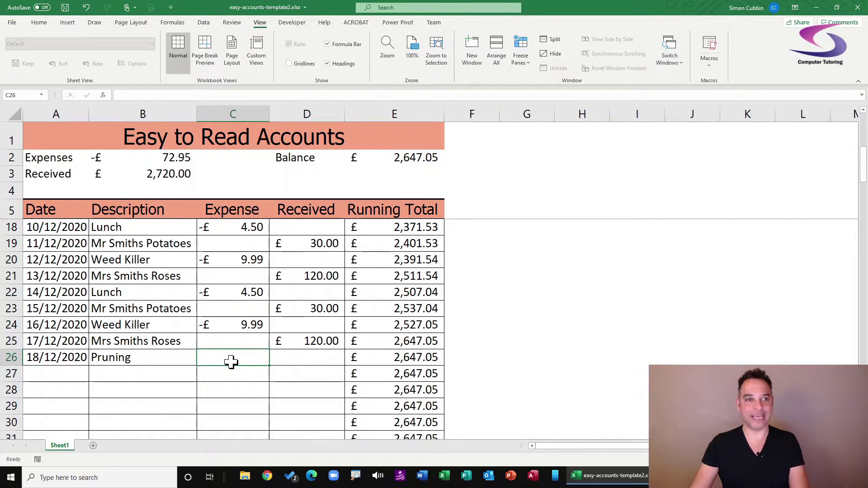
{"action": "left_click", "coordinate": [299, 359]}
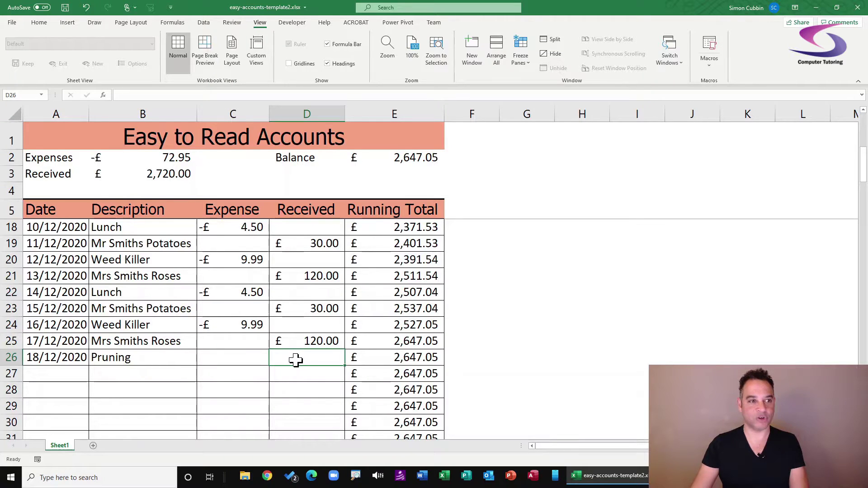
{"action": "type", "text": "40"}
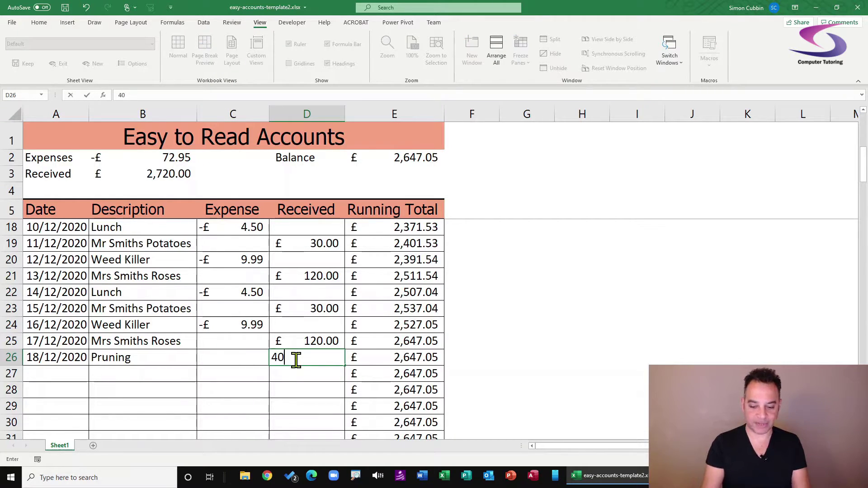
{"action": "key", "text": "Return"}
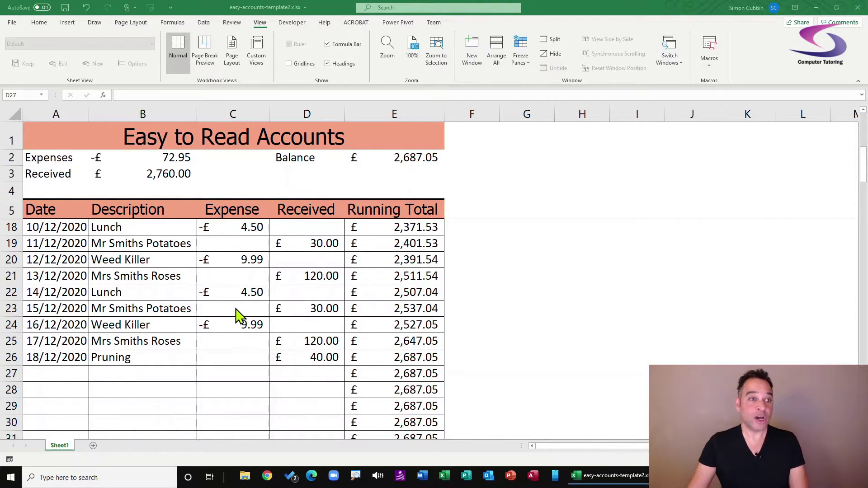
{"action": "scroll", "coordinate": [236, 324], "scroll_direction": "down", "scroll_amount": 3}
{"action": "scroll", "coordinate": [236, 323], "scroll_direction": "up", "scroll_amount": 5}
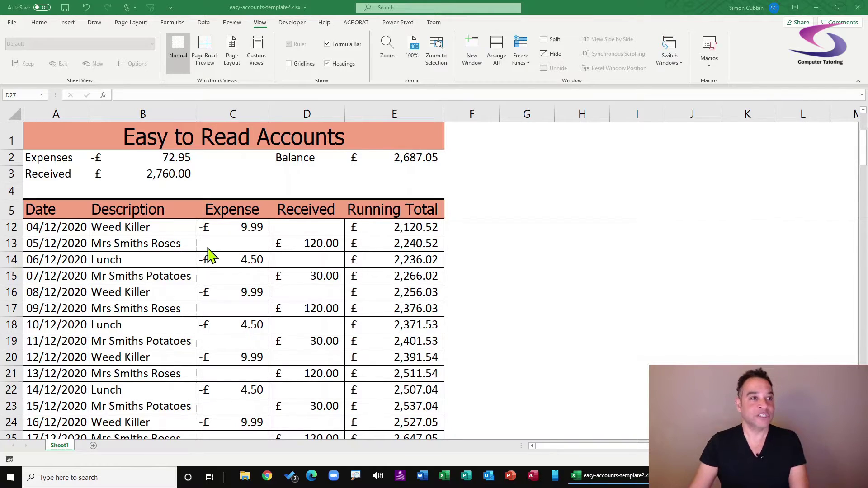
Unfreeze Panes on the accounts sheet and check that all rows now scroll together
{"action": "left_click", "coordinate": [259, 23]}
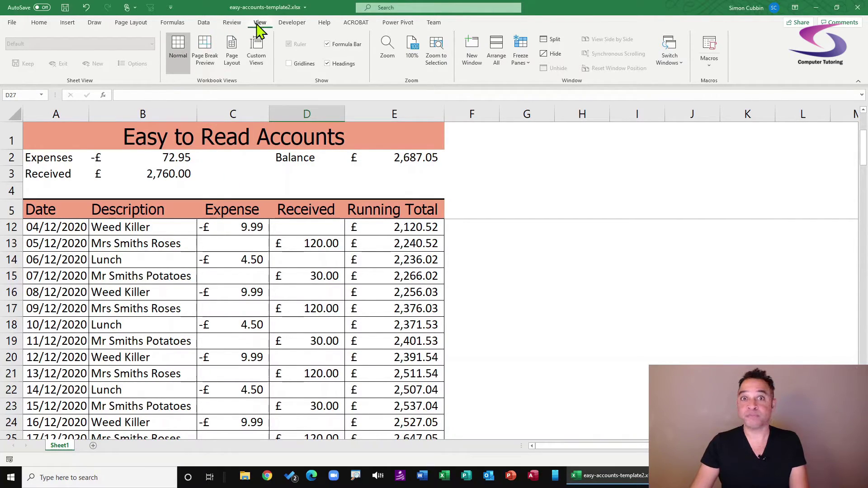
{"action": "left_click", "coordinate": [520, 67]}
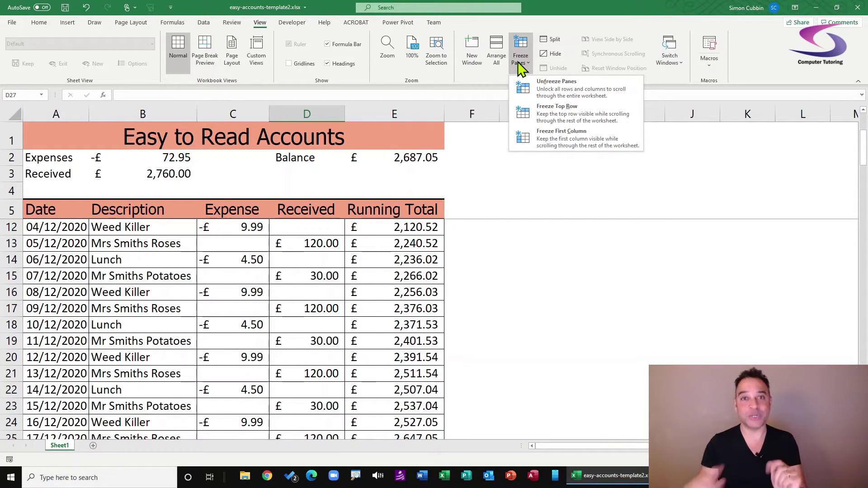
{"action": "left_click", "coordinate": [533, 89]}
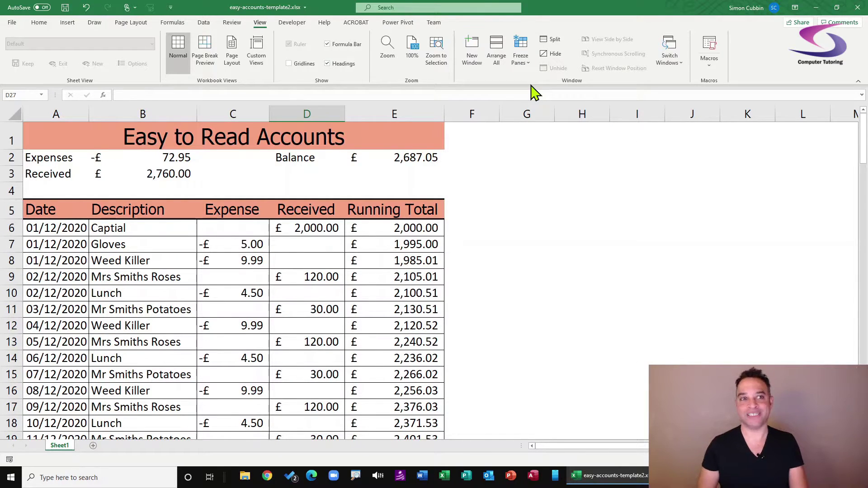
{"action": "scroll", "coordinate": [227, 281], "scroll_direction": "down", "scroll_amount": 5}
{"action": "scroll", "coordinate": [226, 256], "scroll_direction": "up", "scroll_amount": 5}
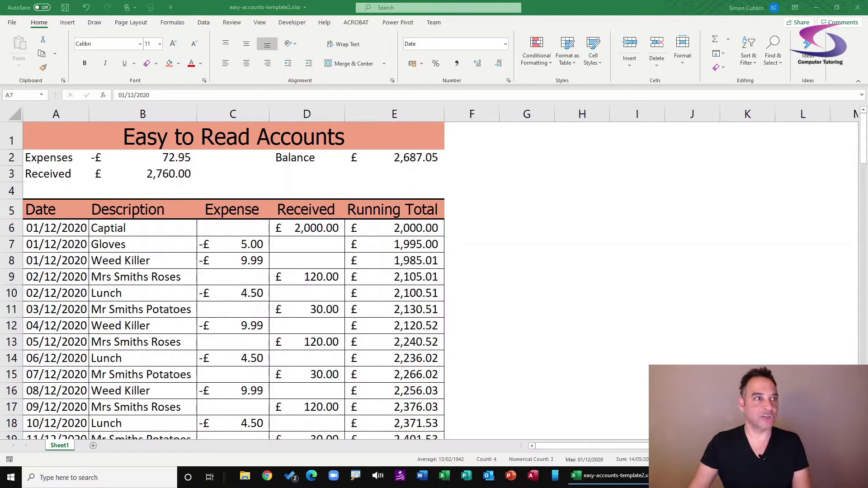
Give the Gloves row A7:E7 a light grey fill, then select rows 6–7 as the banding pattern
{"action": "left_click", "coordinate": [40, 26]}
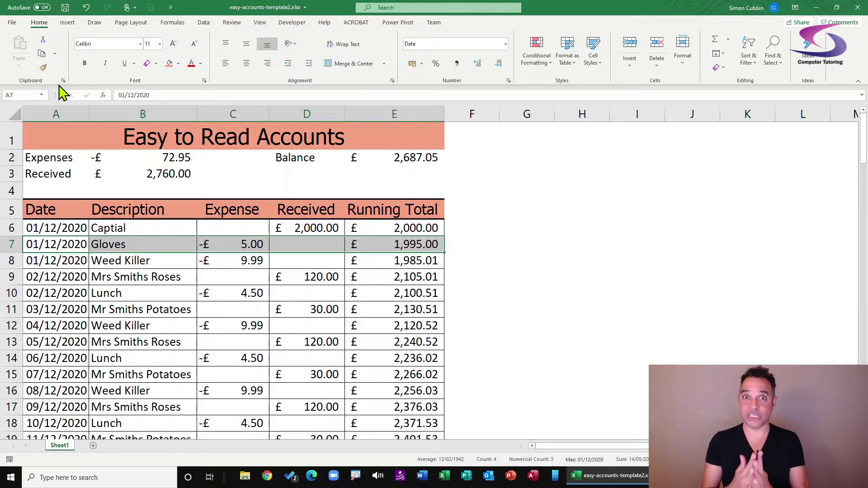
{"action": "left_click", "coordinate": [228, 357]}
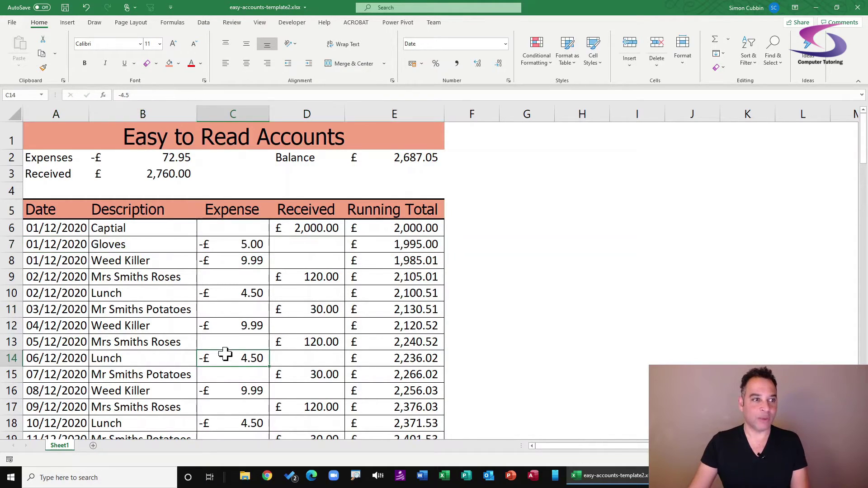
{"action": "left_click_drag", "start_coordinate": [55, 244], "coordinate": [425, 244]}
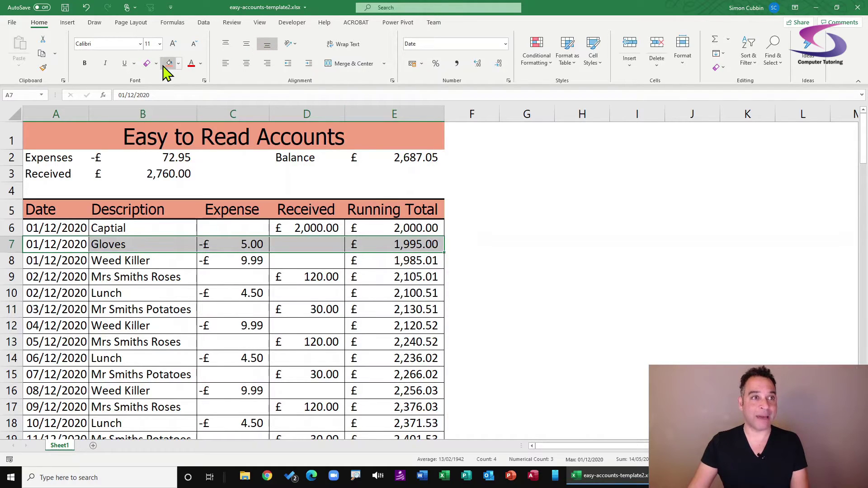
{"action": "left_click", "coordinate": [179, 63]}
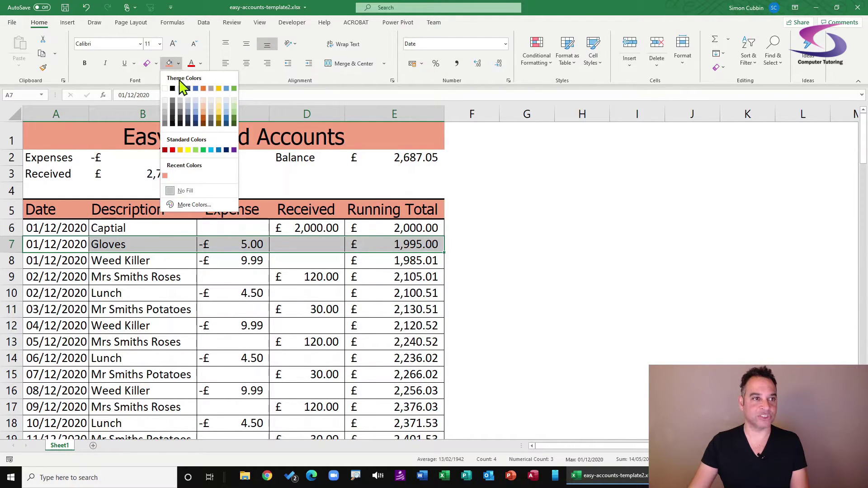
{"action": "left_click", "coordinate": [165, 106]}
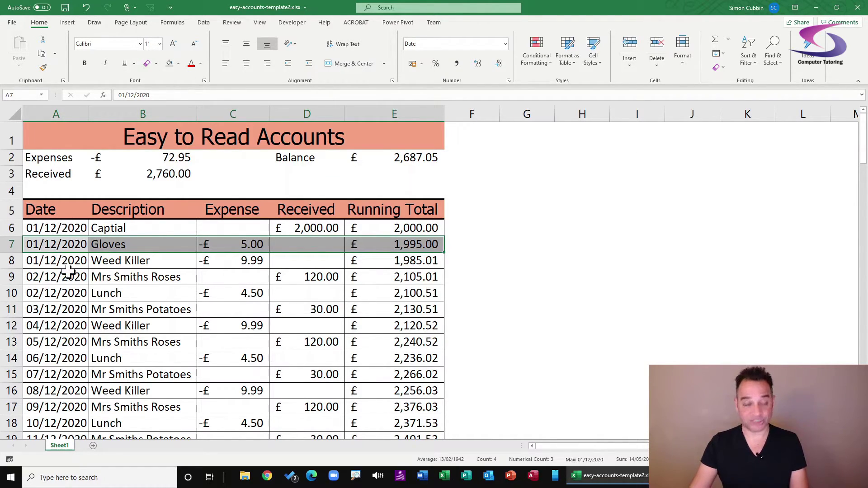
{"action": "left_click_drag", "start_coordinate": [48, 228], "coordinate": [391, 242]}
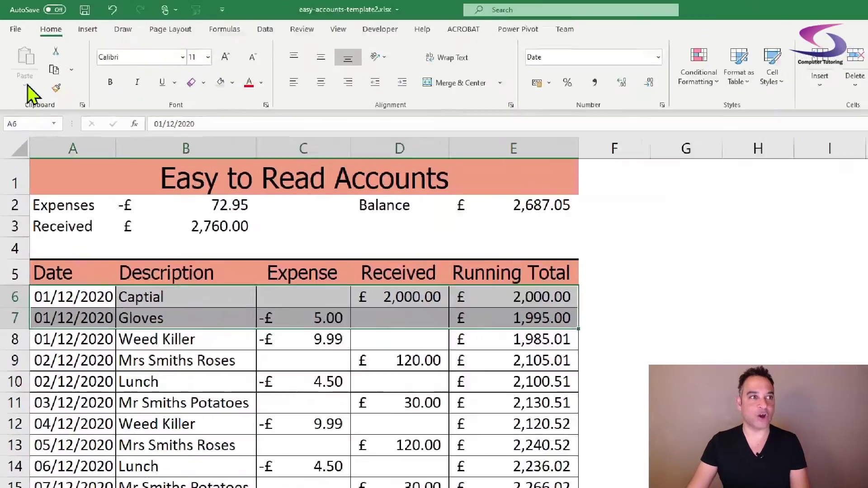
Format-paint the white and grey banding of rows 6–7 down the table to row 119
{"action": "left_click", "coordinate": [56, 88]}
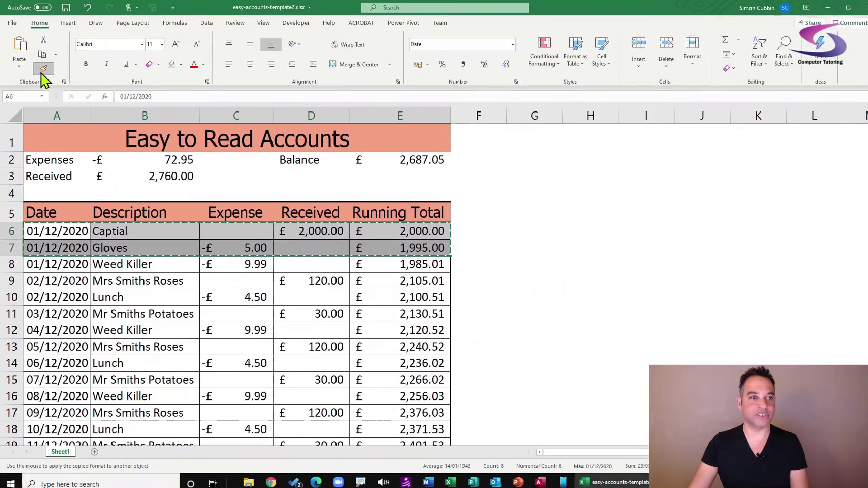
{"action": "key", "text": "ctrl+q"}
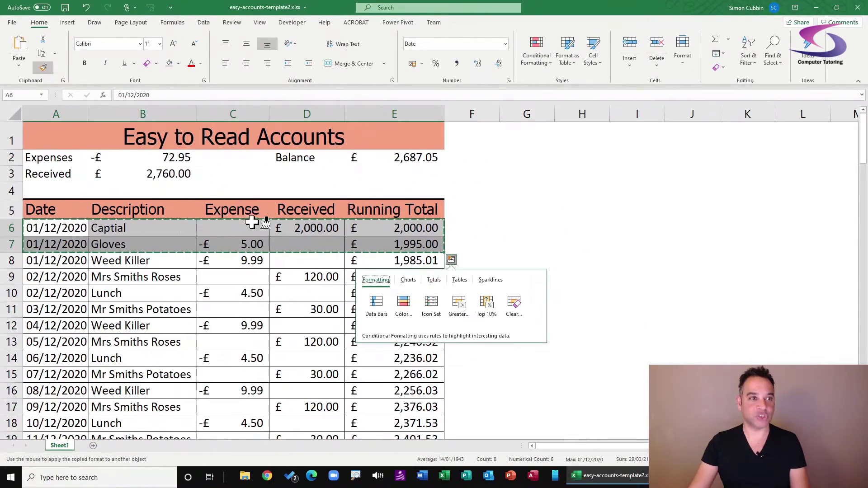
{"action": "key", "text": "Escape"}
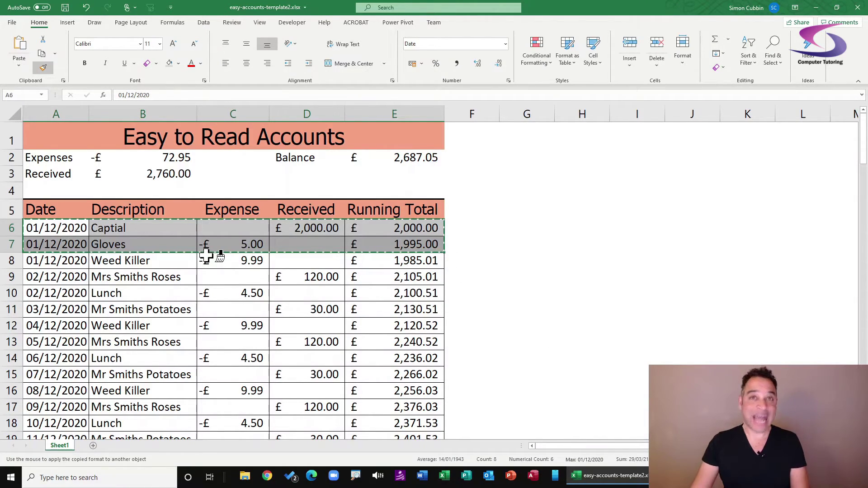
{"action": "mouse_move", "coordinate": [57, 261]}
{"action": "left_mouse_down"}
{"action": "mouse_move", "coordinate": [446, 276]}
{"action": "mouse_move", "coordinate": [403, 422]}
{"action": "mouse_move", "coordinate": [403, 458]}
{"action": "mouse_move", "coordinate": [413, 402]}
{"action": "mouse_move", "coordinate": [406, 406]}
{"action": "left_mouse_up"}
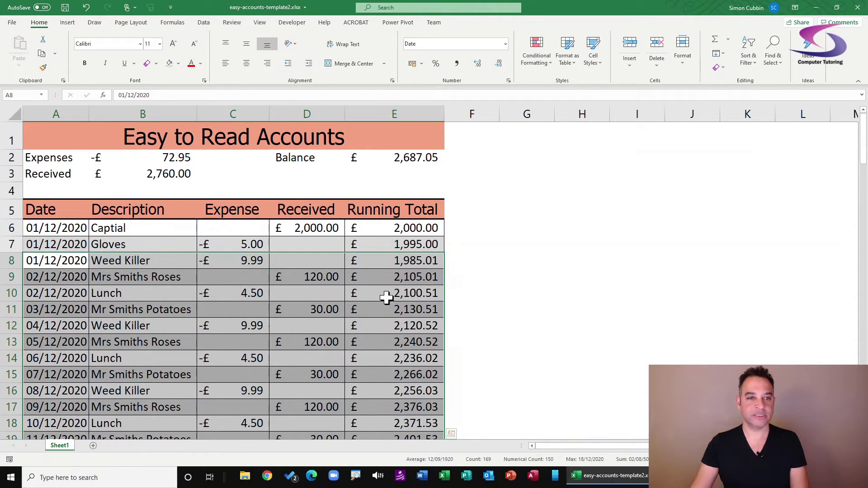
{"action": "left_click", "coordinate": [477, 264]}
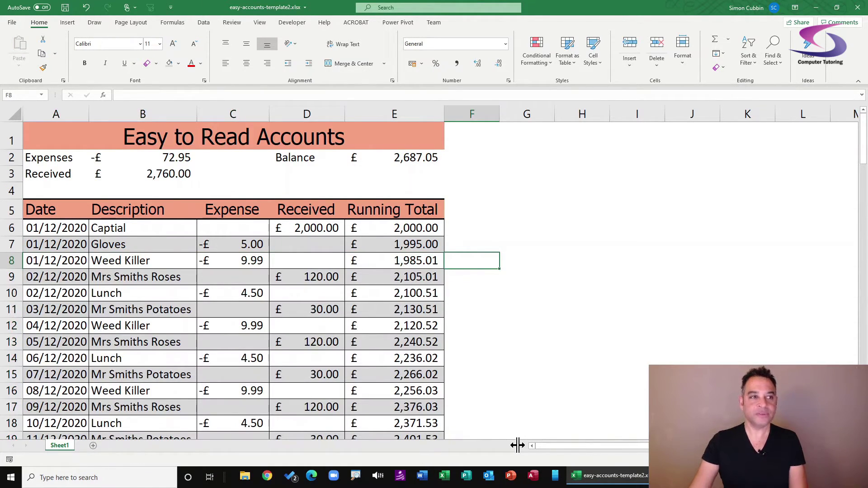